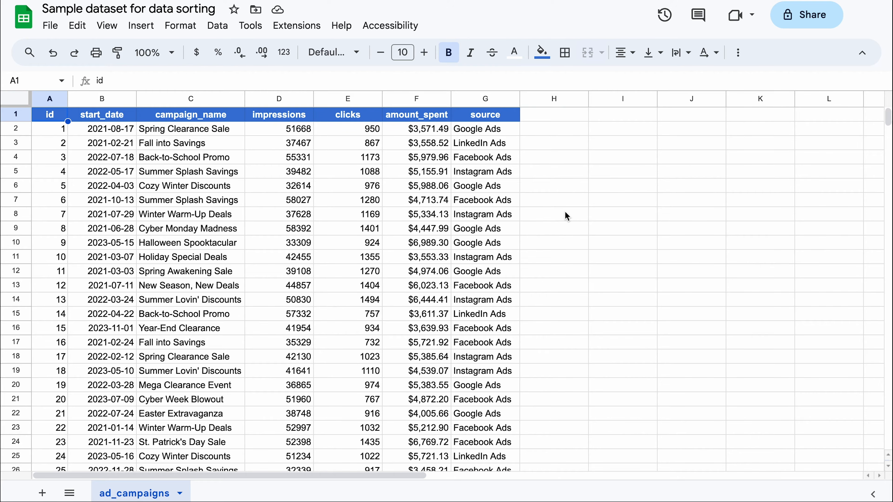
Sort the entire sheet by column E, the clicks column, from Z to A
left_click(372, 147)
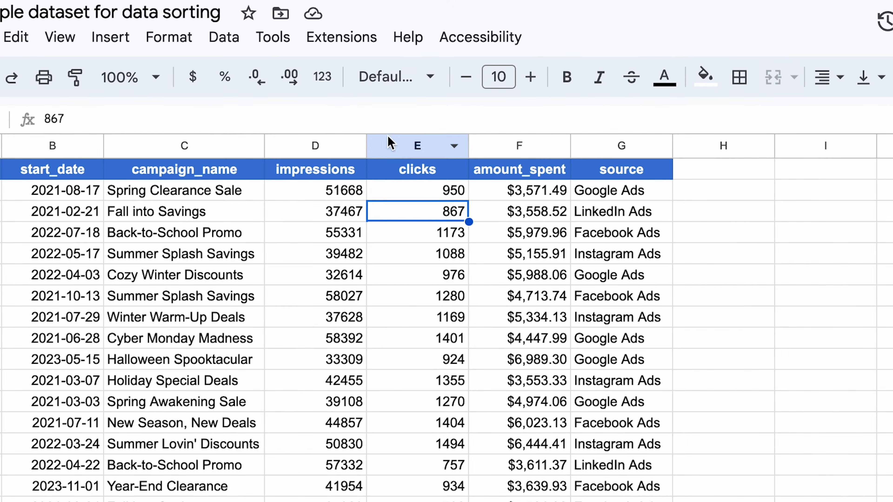
left_click(232, 38)
mouse_move(259, 75)
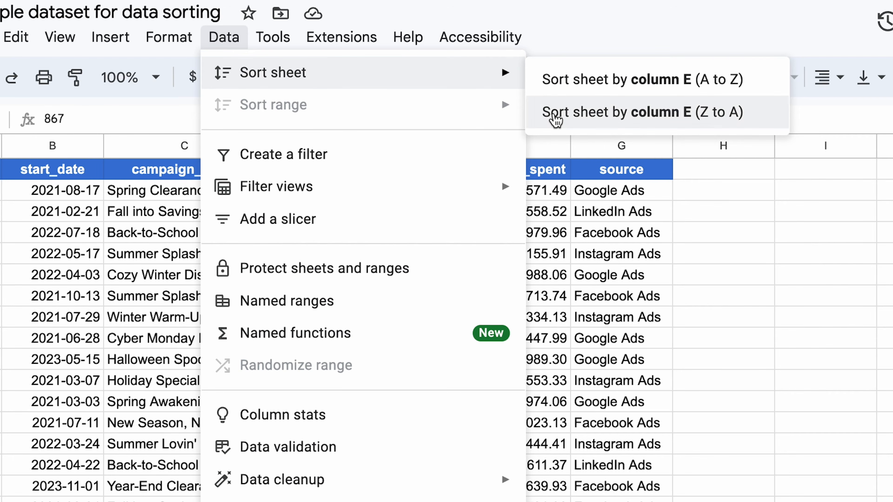
left_click(554, 114)
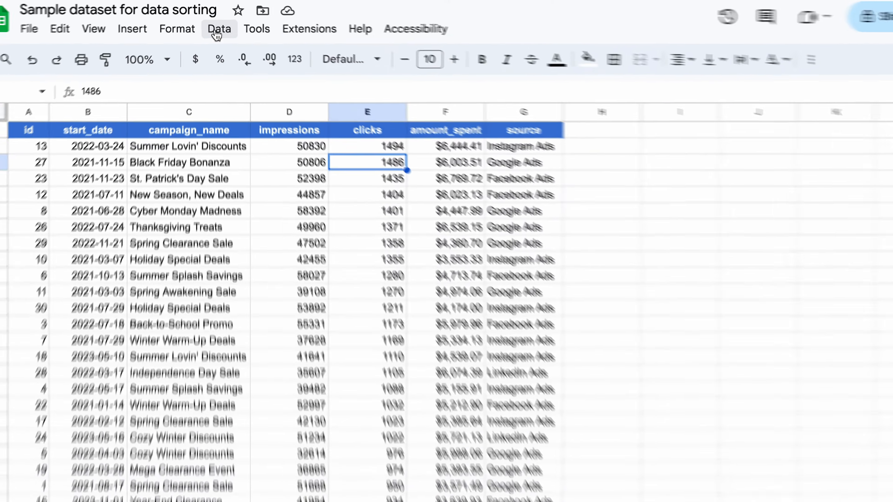
Try to sort the whole sheet by column E from A to Z without a frozen header row
left_click(217, 28)
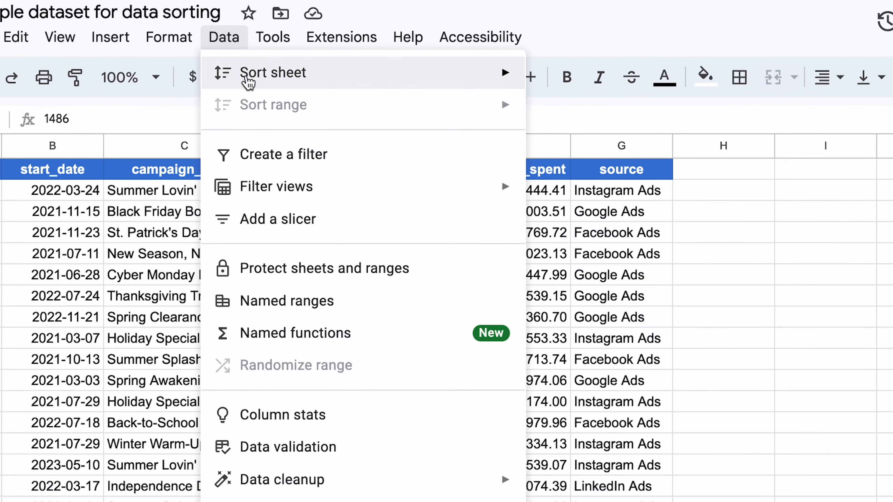
mouse_move(248, 79)
left_click(601, 84)
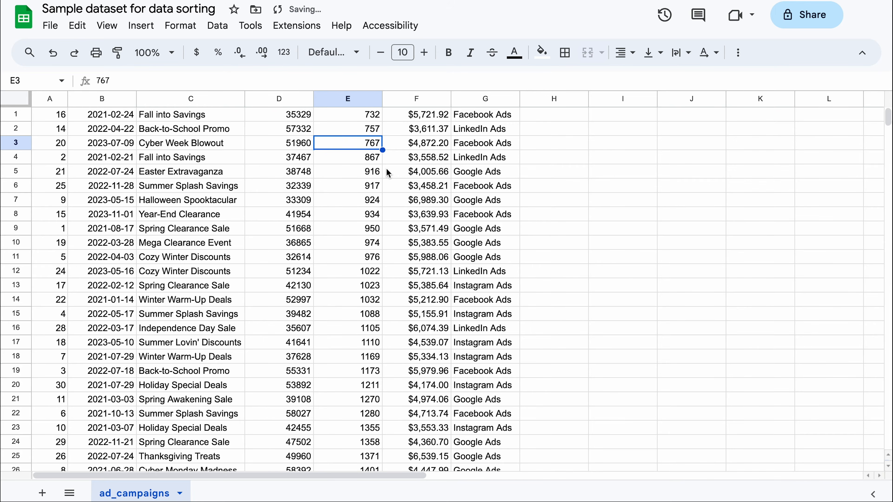
scroll(386, 168, "down", 5)
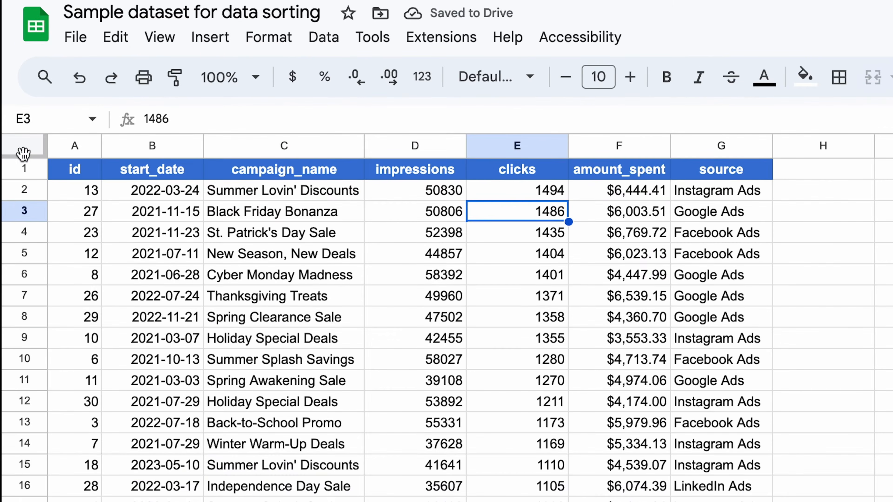
Freeze the header row and sort the sheet by column E from A to Z
left_click_drag(24, 154, 20, 182)
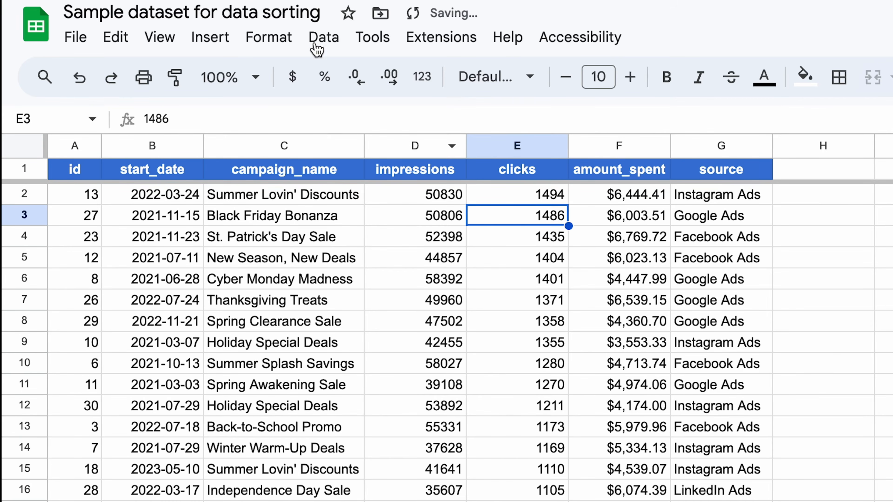
left_click(324, 37)
mouse_move(369, 73)
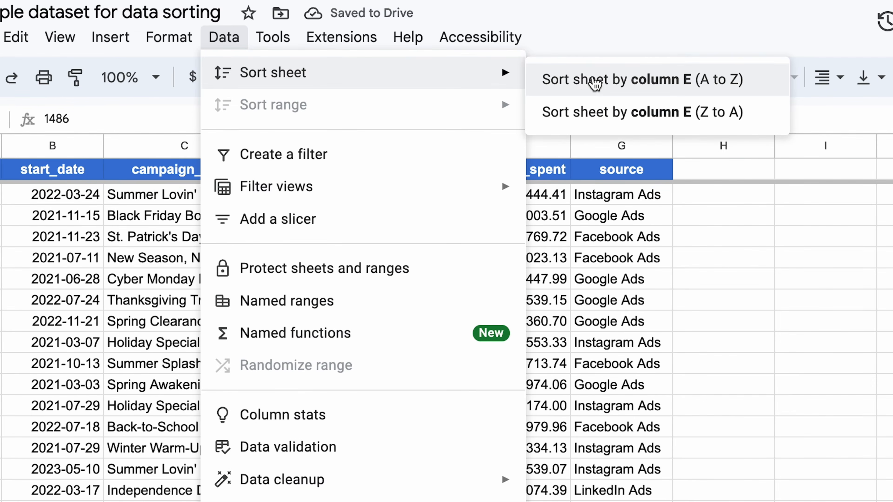
left_click(604, 80)
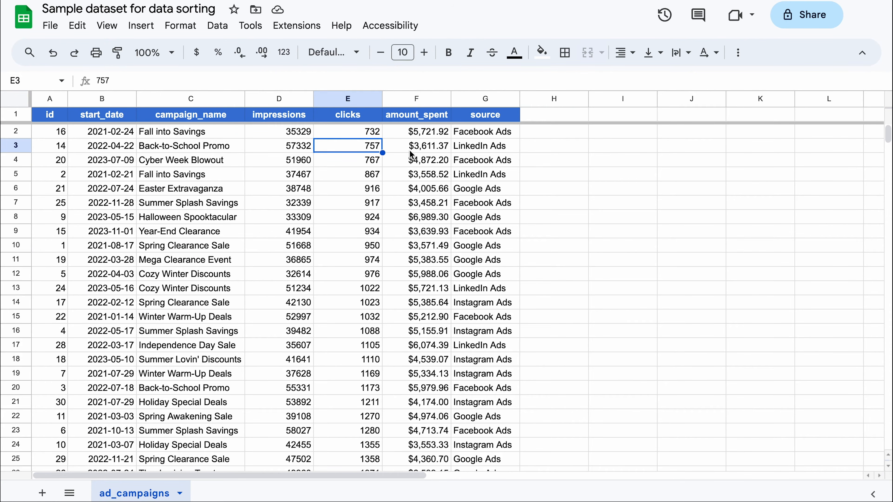
Sort only the range A2:G9 by column A from Z to A
left_click(62, 135)
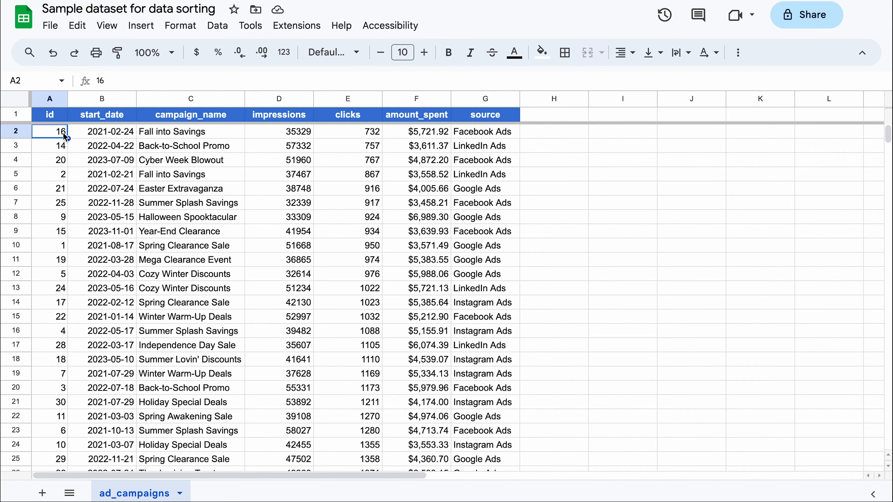
left_click_drag(62, 135, 489, 232)
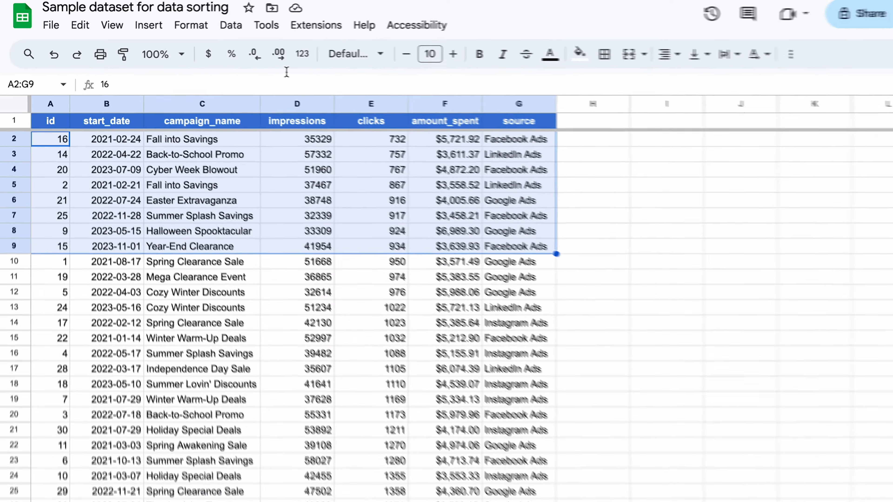
left_click(211, 26)
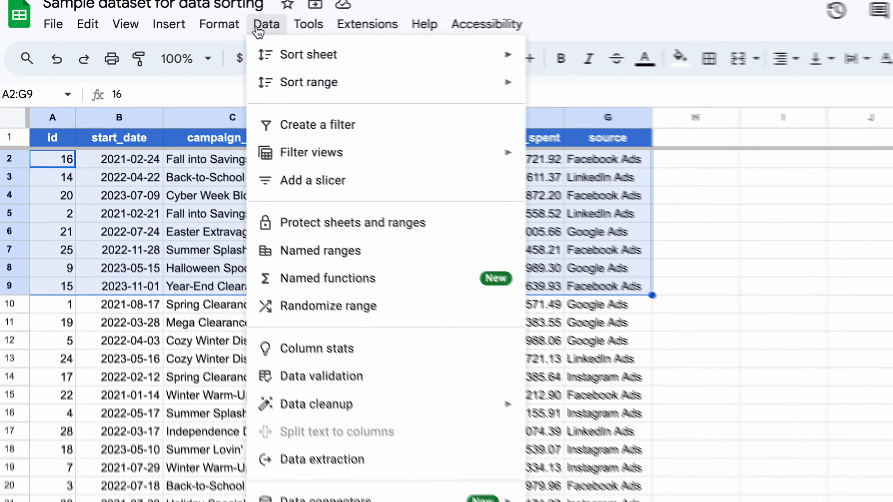
mouse_move(273, 103)
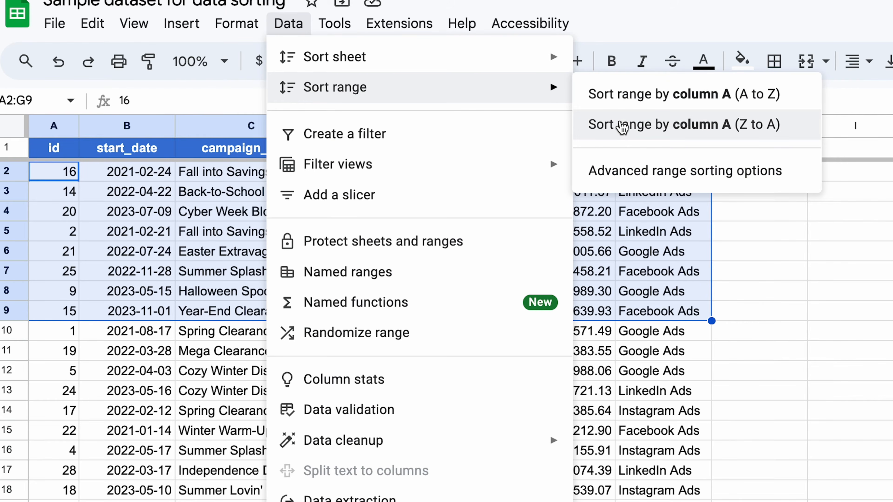
left_click(621, 125)
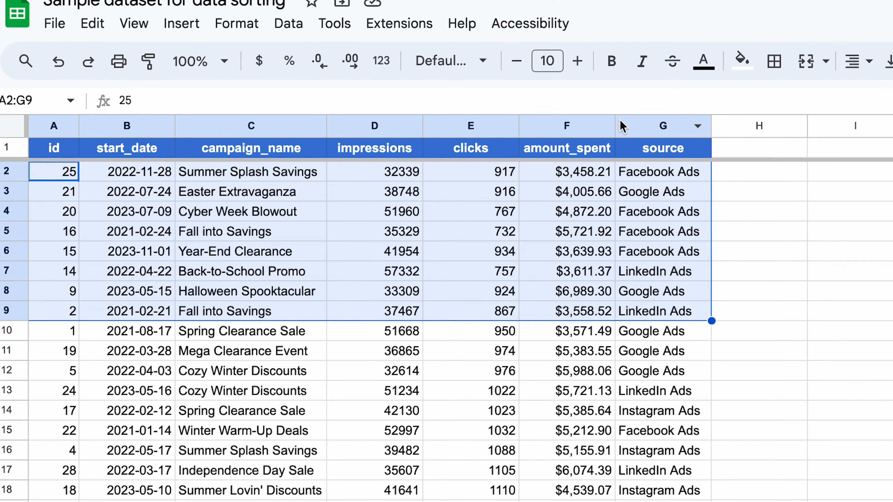
Sort the range A2:G9 by column E from Z to A using the advanced range sorting options
left_click(291, 24)
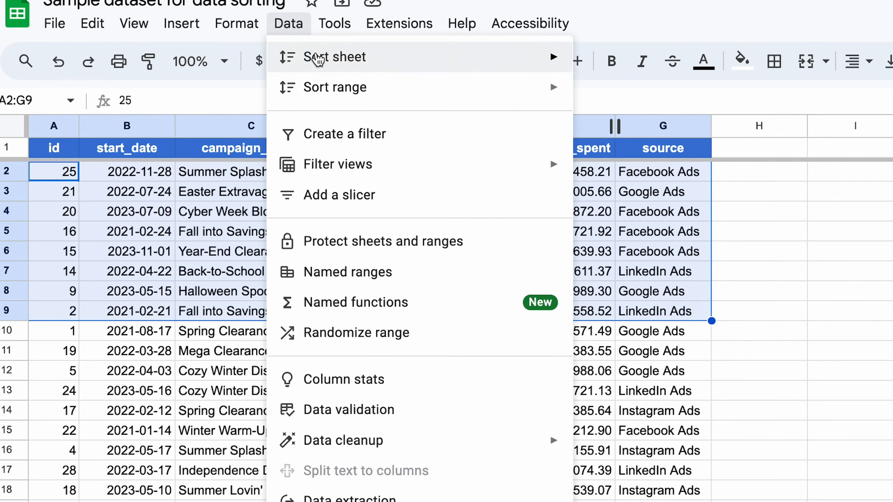
mouse_move(330, 86)
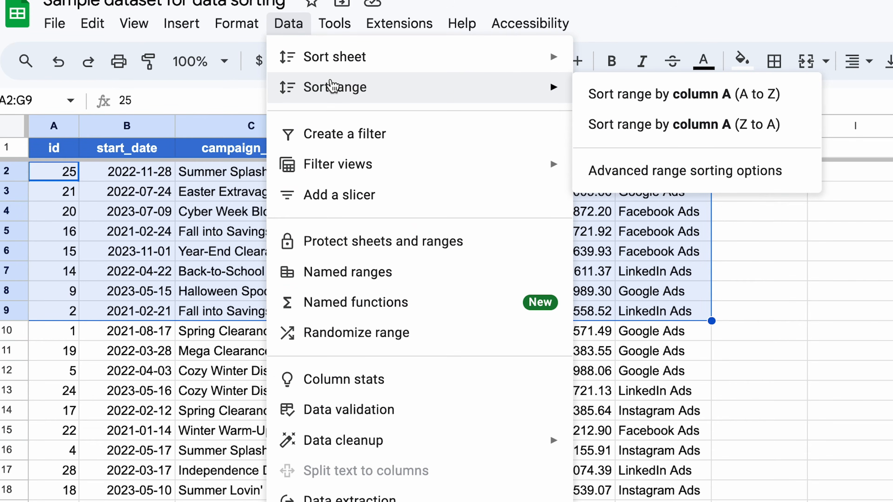
left_click(613, 170)
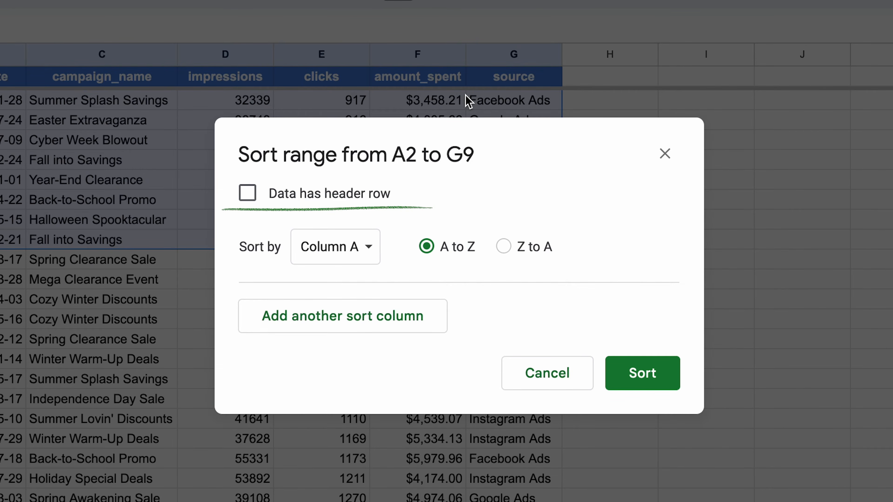
left_click(344, 241)
left_click(351, 369)
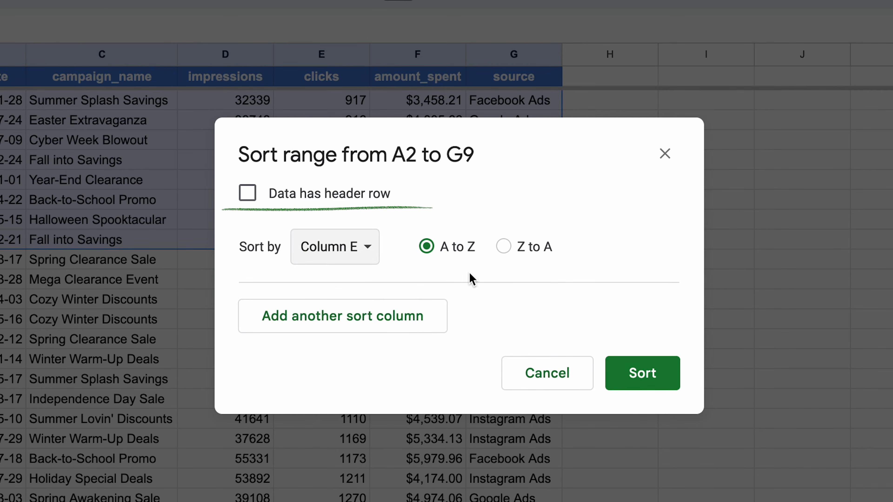
left_click(507, 248)
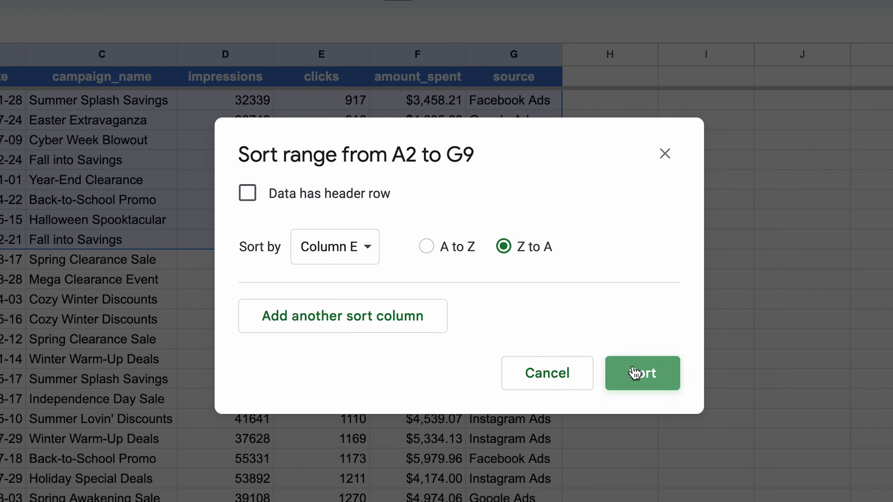
left_click(642, 373)
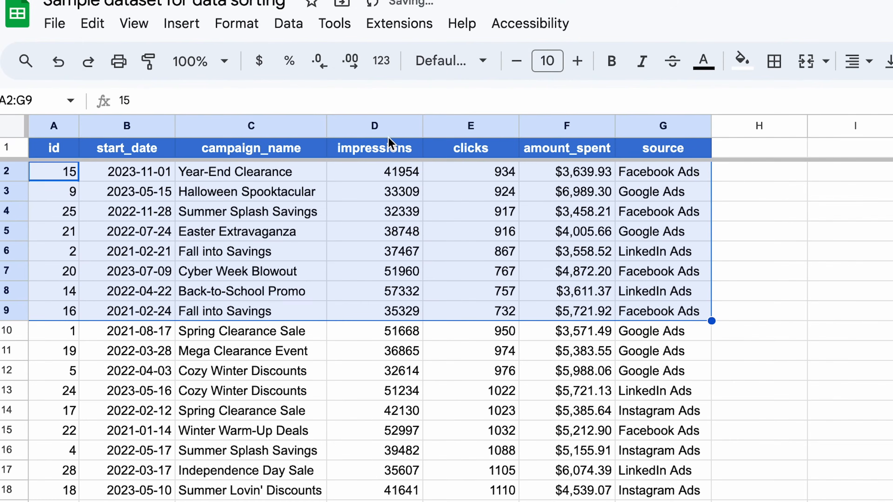
Sort the range A2:G9 by column E from Z to A with column D from Z to A as second criterion, and clear the selection
left_click(291, 24)
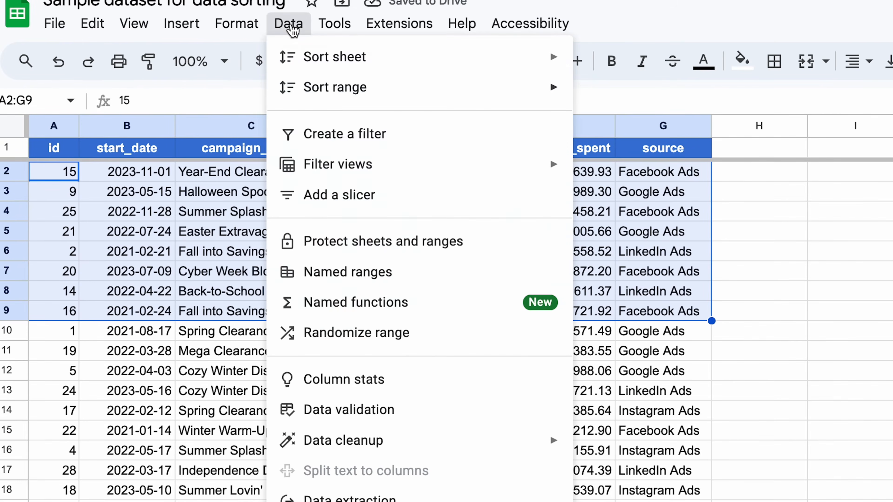
mouse_move(346, 90)
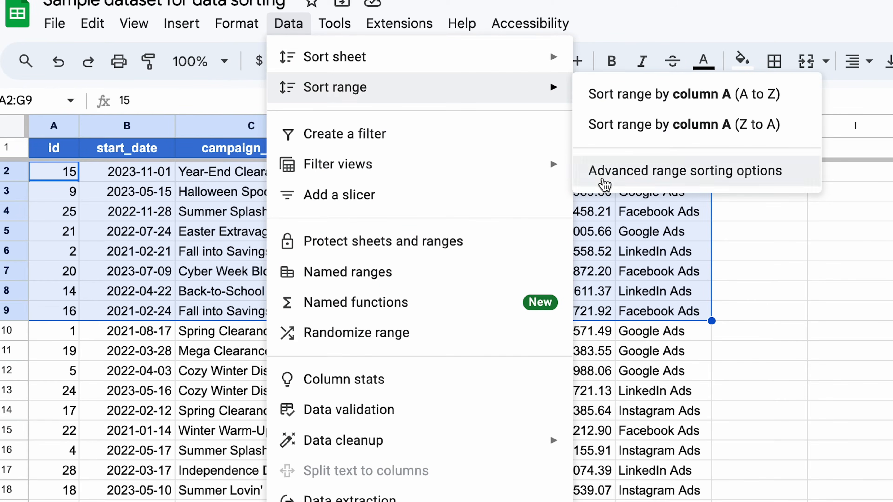
left_click(685, 170)
left_click(473, 311)
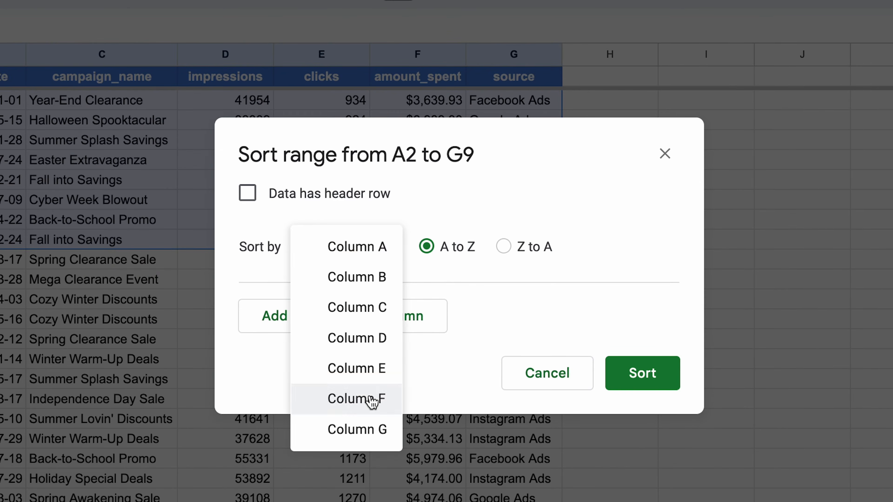
left_click(383, 368)
left_click(503, 246)
left_click(401, 315)
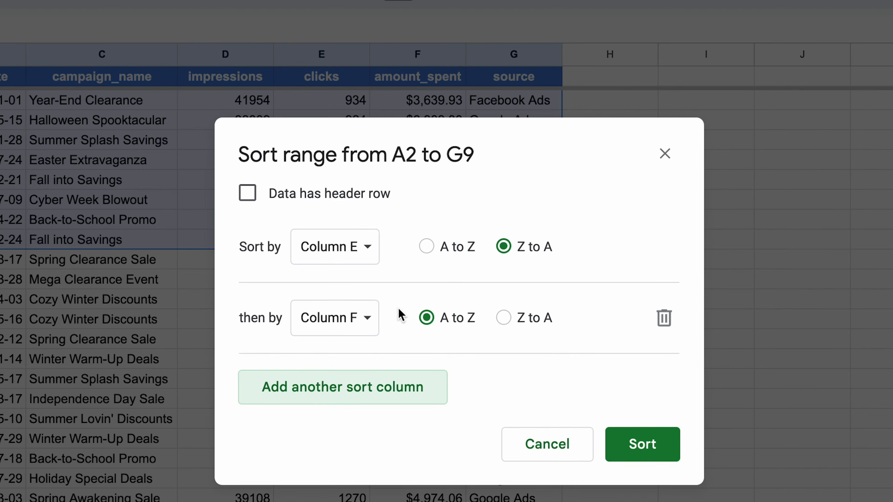
left_click(356, 319)
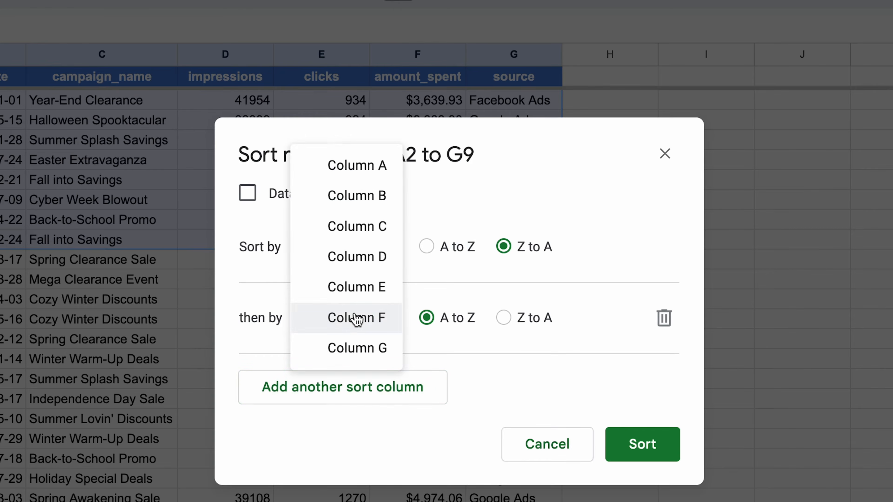
left_click(359, 261)
left_click(504, 318)
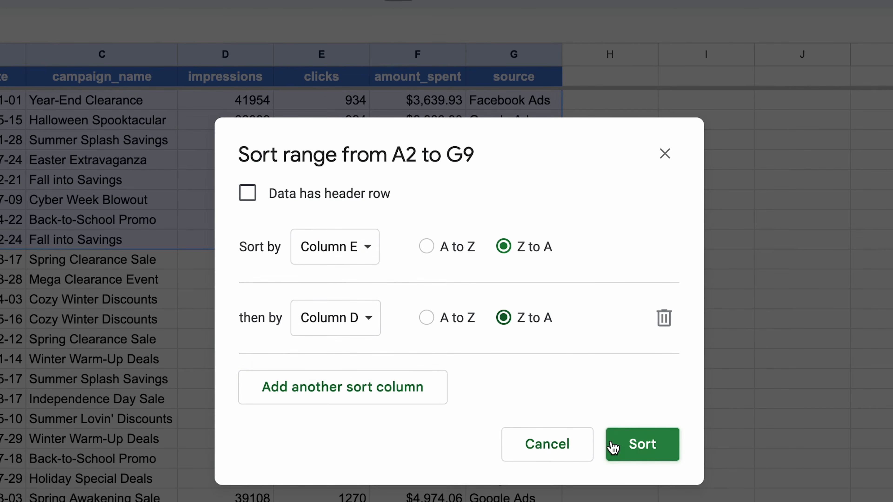
left_click(643, 449)
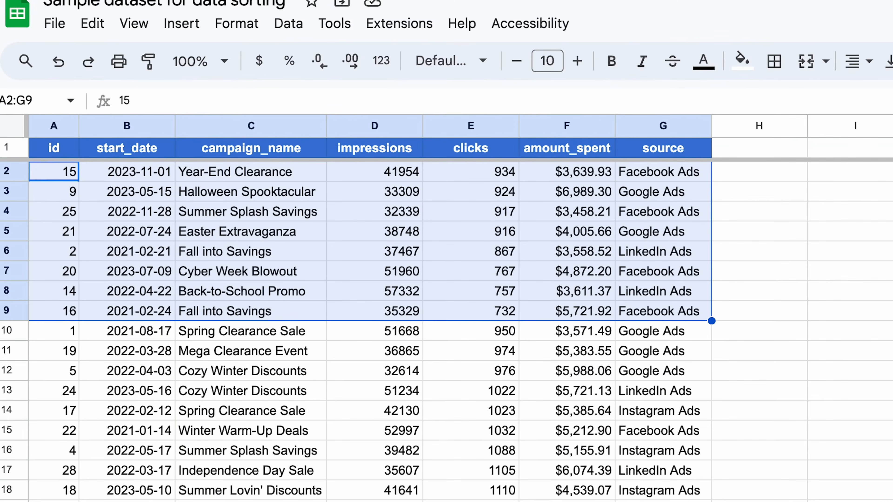
left_click(752, 413)
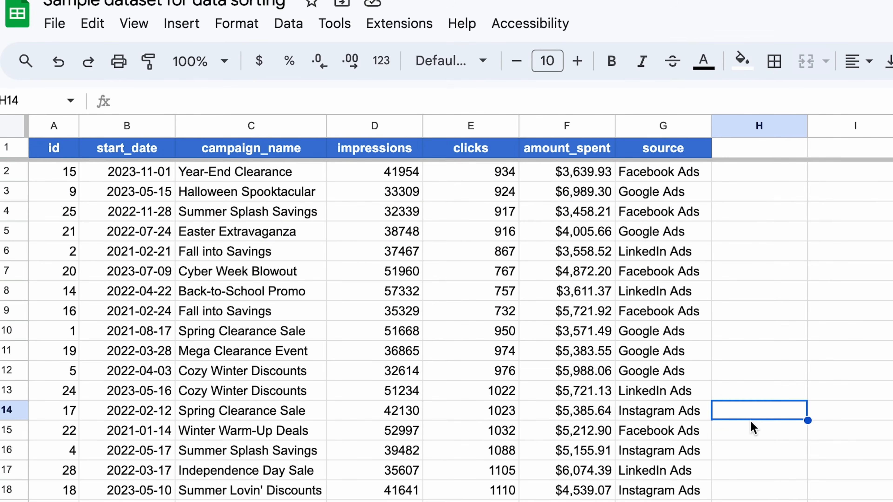
Select the whole data table A1:G31 and create a filter on it
left_click(663, 370)
key("ctrl+a")
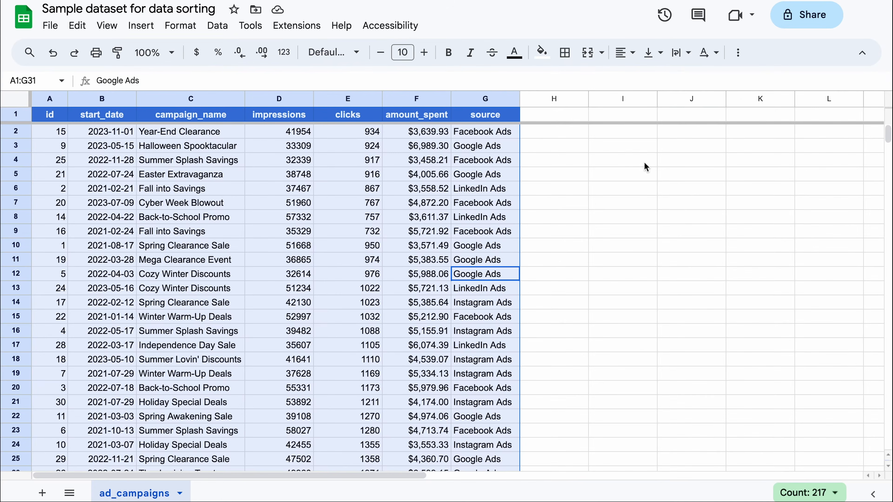
left_click(752, 53)
left_click(699, 80)
left_click(596, 165)
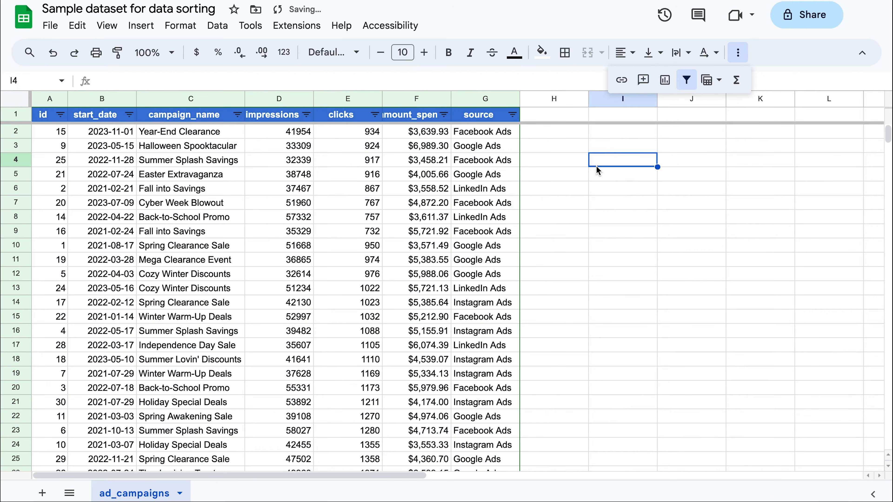
Sort the filtered table by the clicks column from A to Z using that column's filter options
left_click(375, 114)
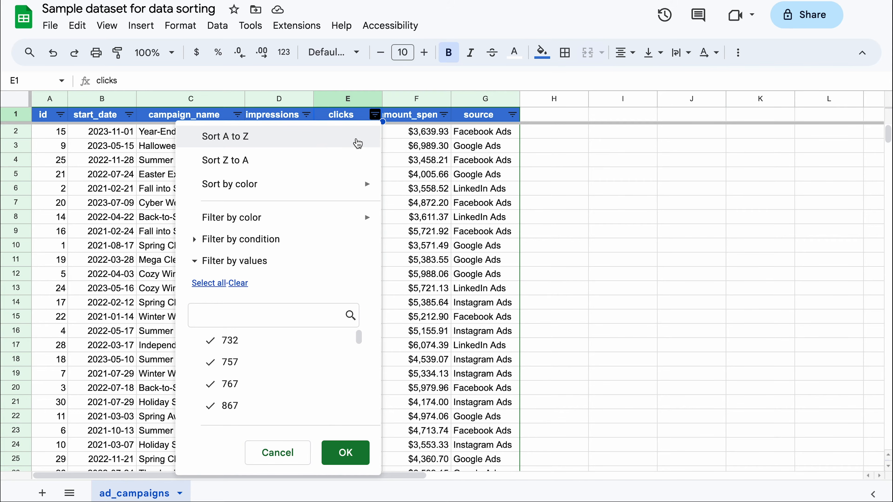
left_click(358, 144)
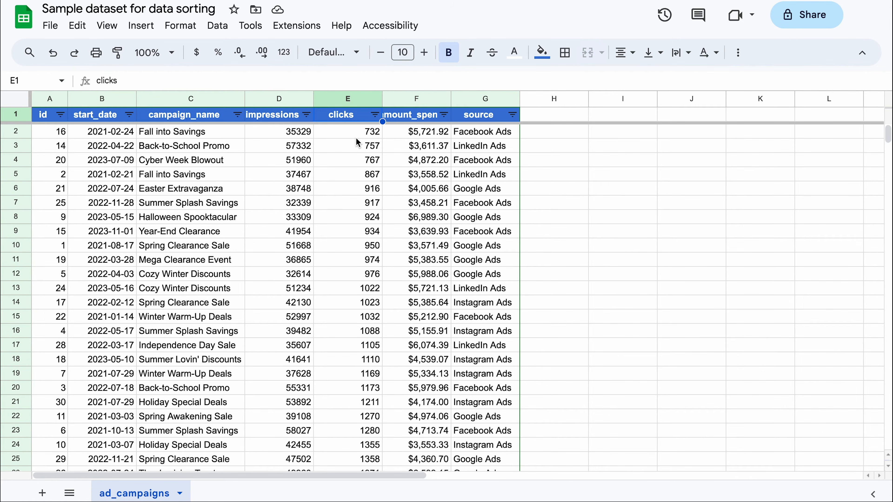
Sort the filtered table by start_date from Z to A, followed by campaign_name from Z to A
left_click(130, 115)
left_click(165, 160)
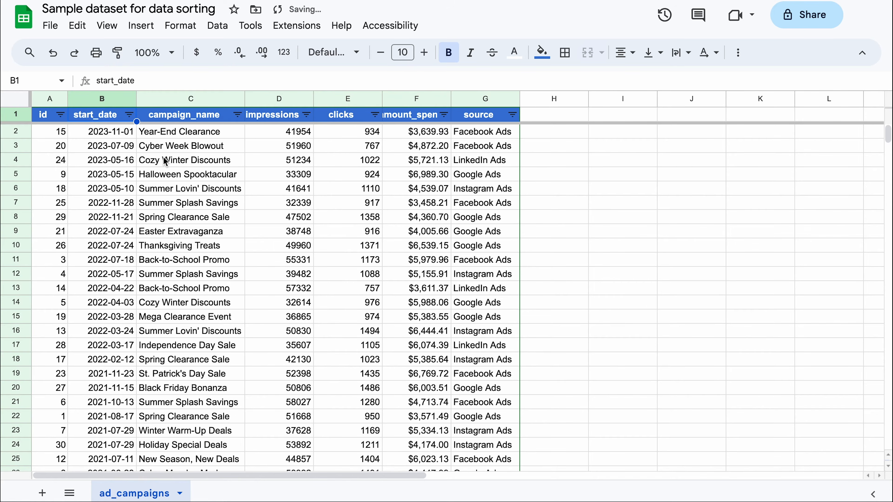
left_click(238, 116)
left_click(203, 160)
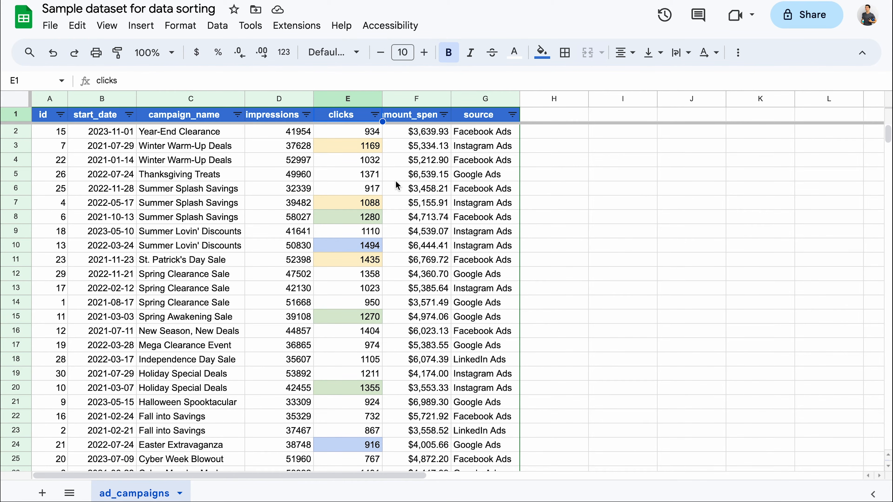
Sort the filtered table by the clicks column's fill color, bringing light yellow 3 first
left_click(375, 118)
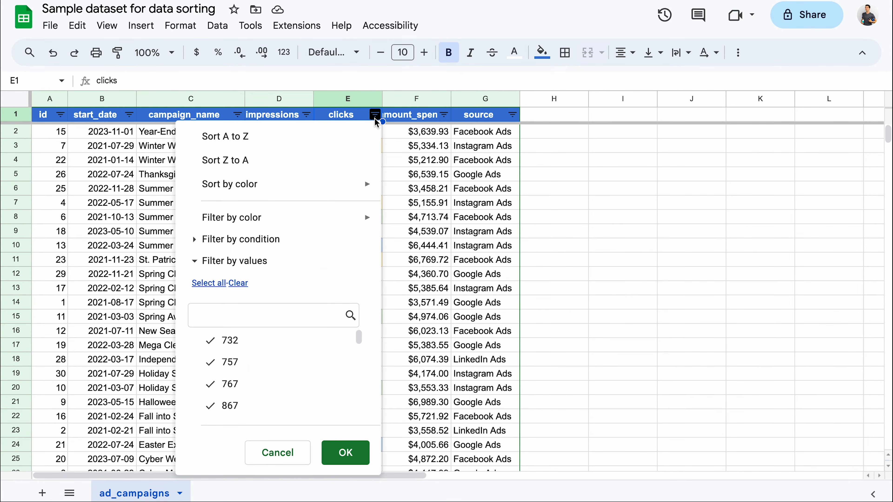
mouse_move(337, 184)
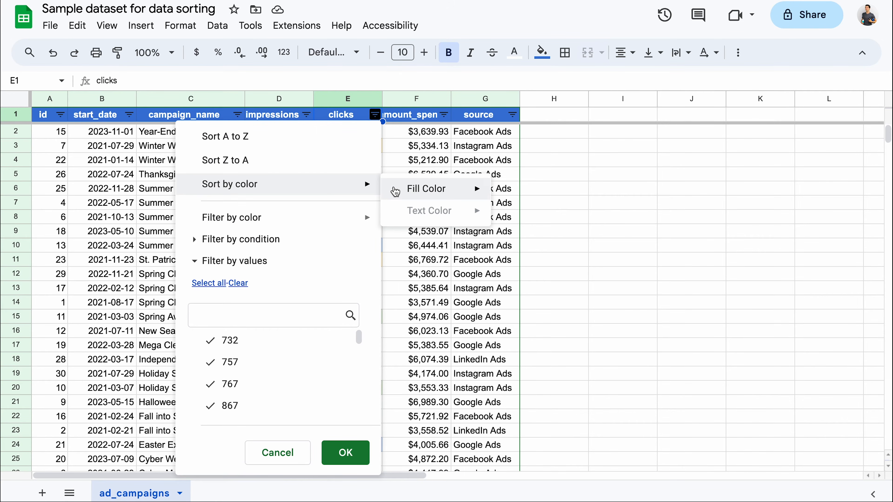
mouse_move(395, 192)
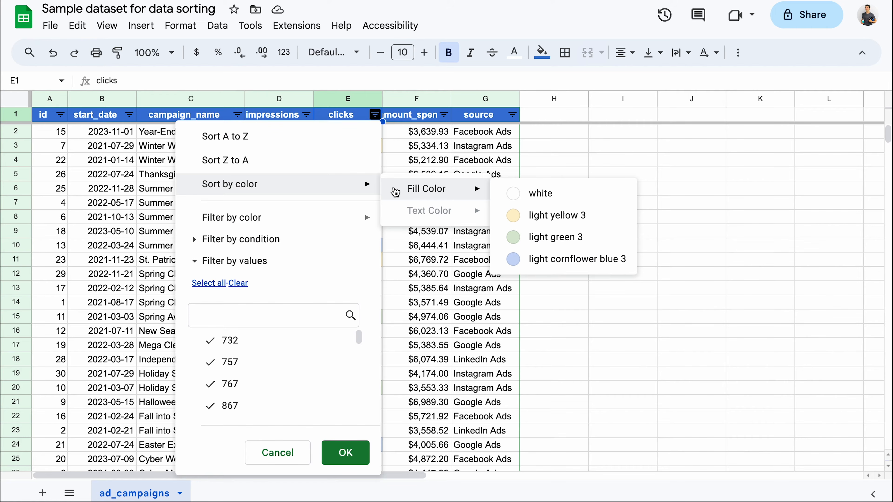
left_click(516, 215)
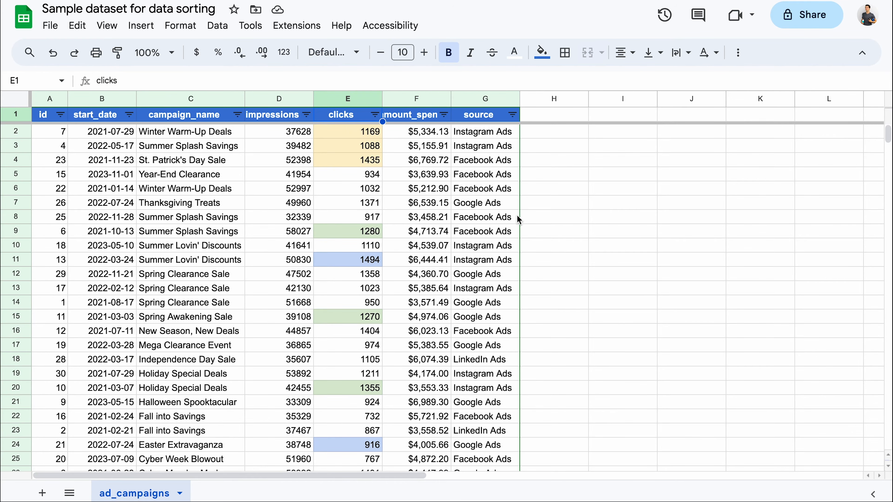
Sort the filtered table by the clicks column's fill color light green 3, followed by light cornflower blue 3
left_click(375, 115)
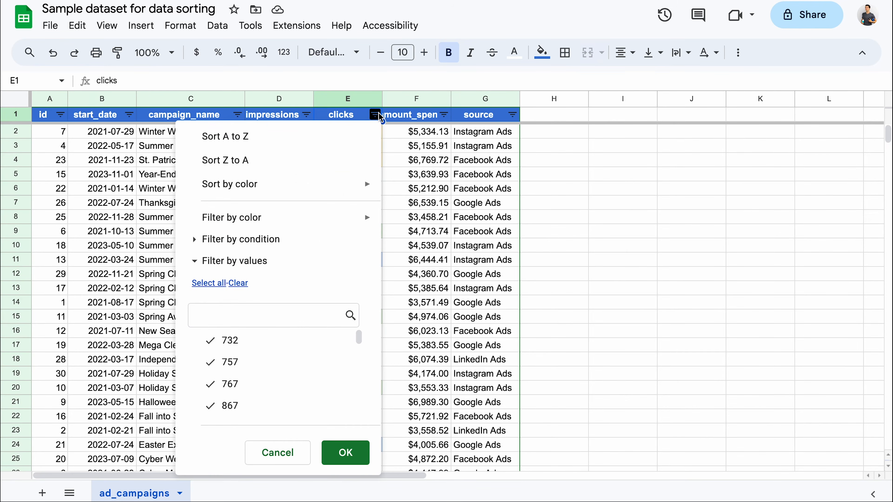
left_click(516, 235)
left_click(375, 114)
left_click(571, 263)
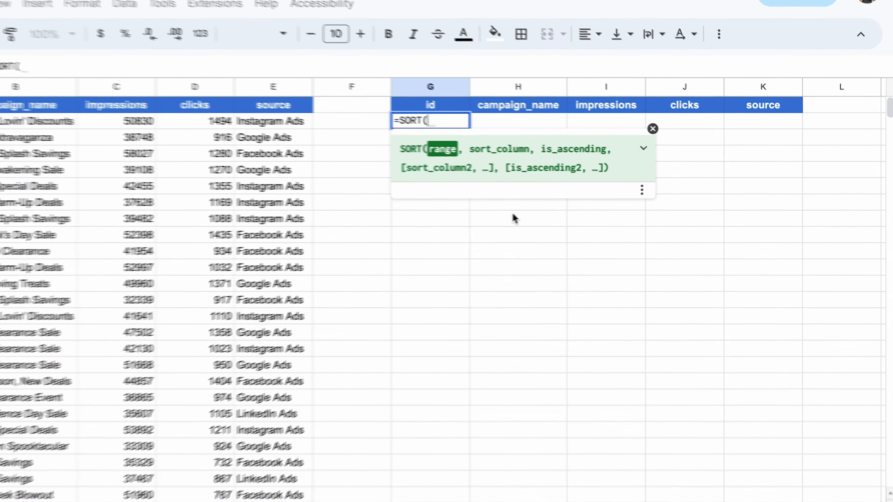
Enter =SORT(A2:E31, 4, false) in cell G2 of the ad_campaigns-short sheet to sort the campaigns by clicks in descending order
type("A2")
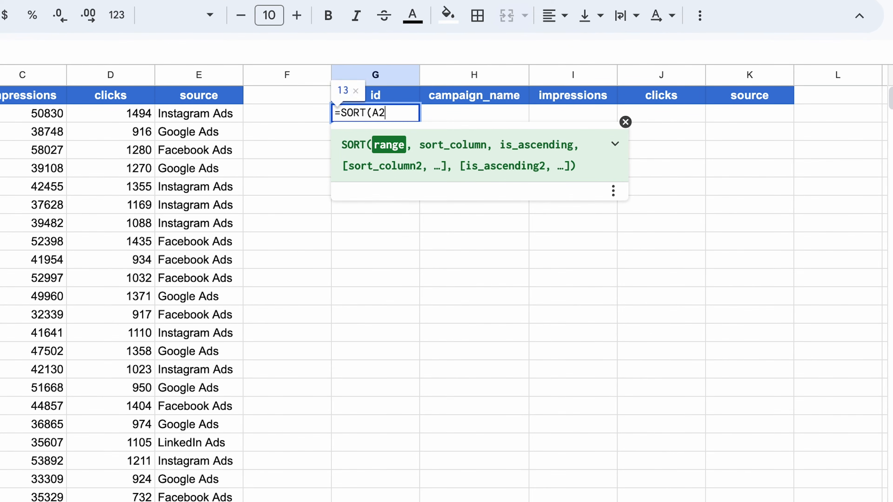
type(":E31")
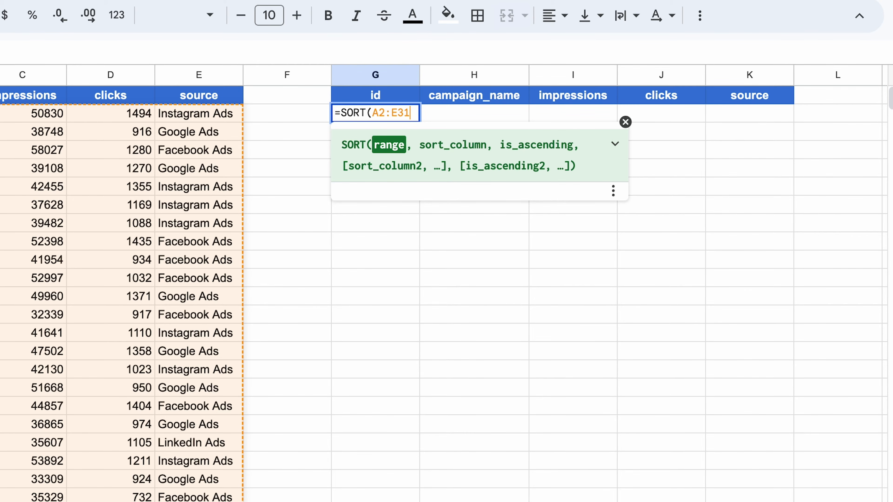
type(", 4,")
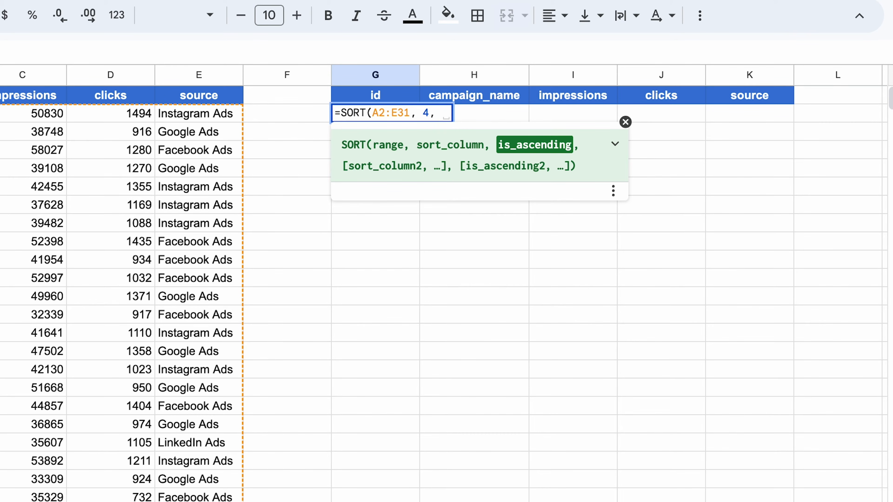
type("false)")
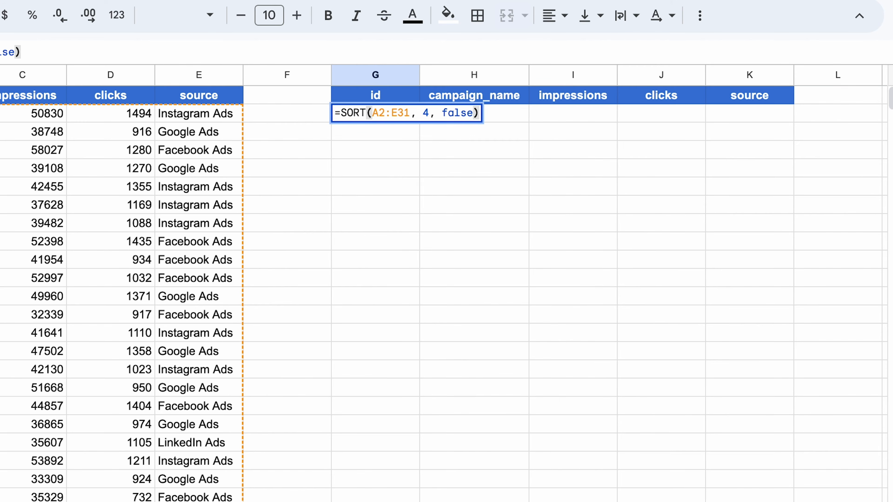
key("Return")
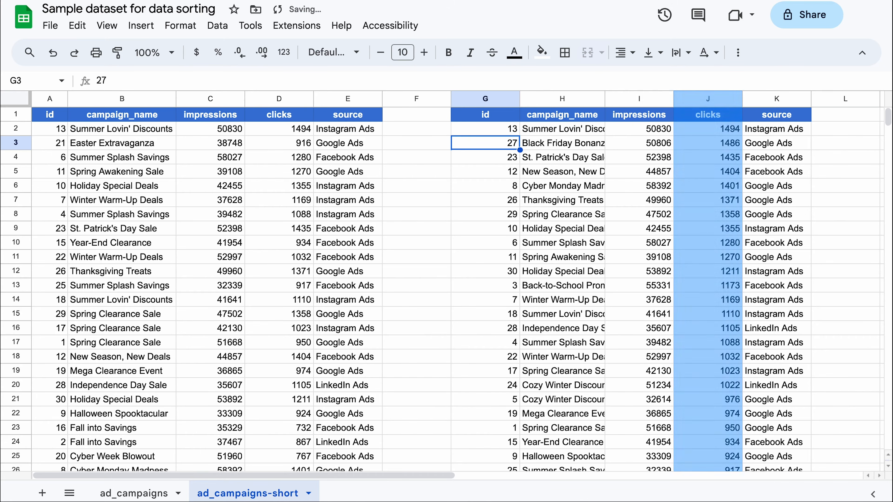
Replace the sort column number in G2's SORT formula with the range D2:D31
left_click(497, 130)
double_click(496, 127)
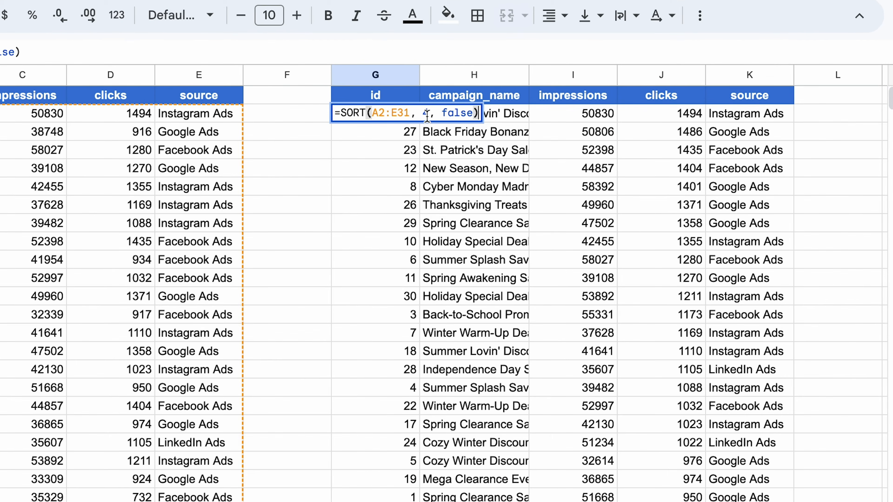
left_click(456, 119)
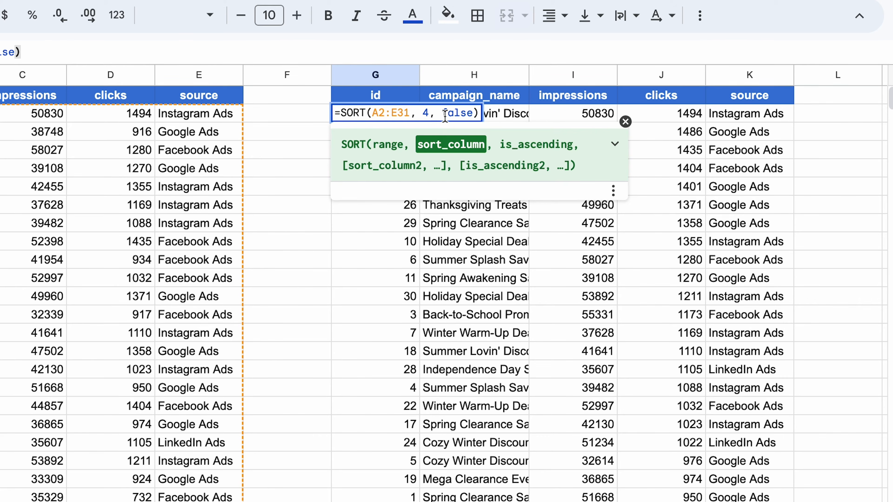
key("BackSpace")
type("D2:D")
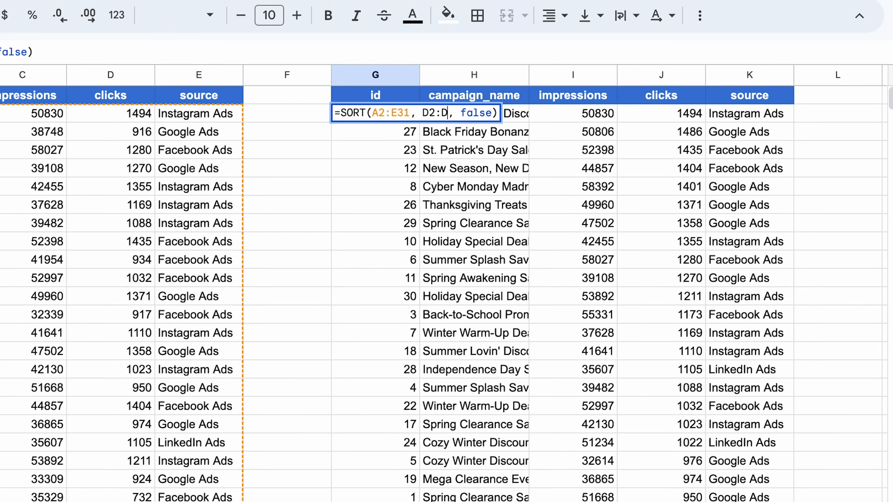
type("31")
key("Return")
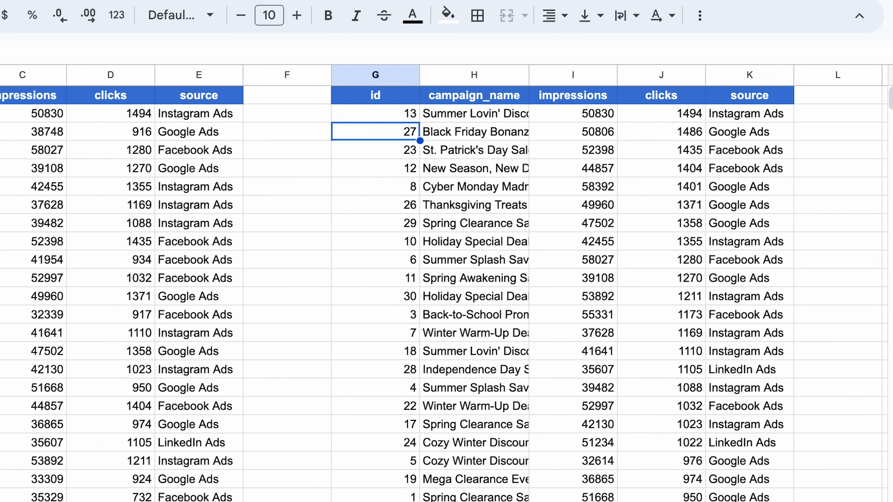
Try shortening the sort column range in G2's SORT formula to D2:D10
double_click(395, 114)
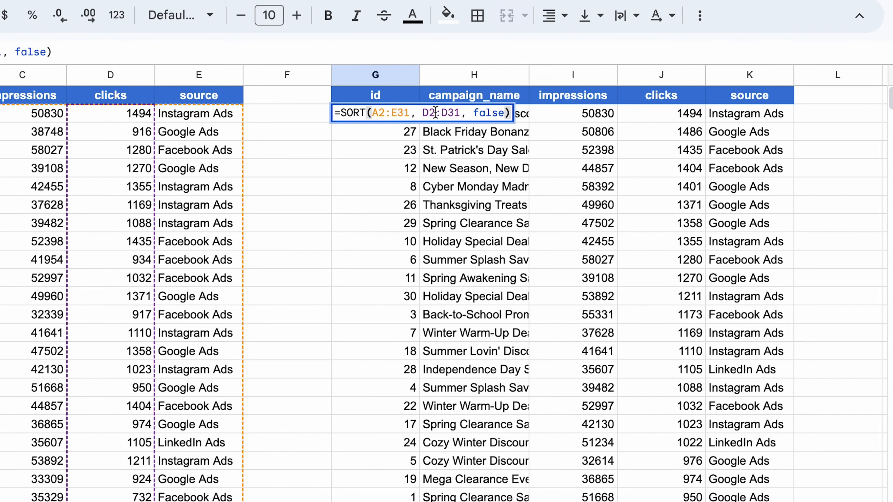
left_click(459, 114)
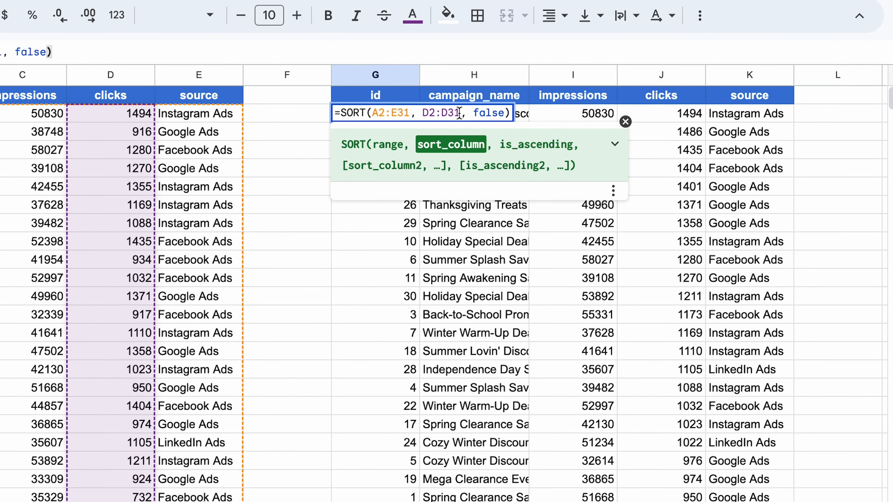
key("BackSpace")
key("BackSpace")
type("10")
key("Return")
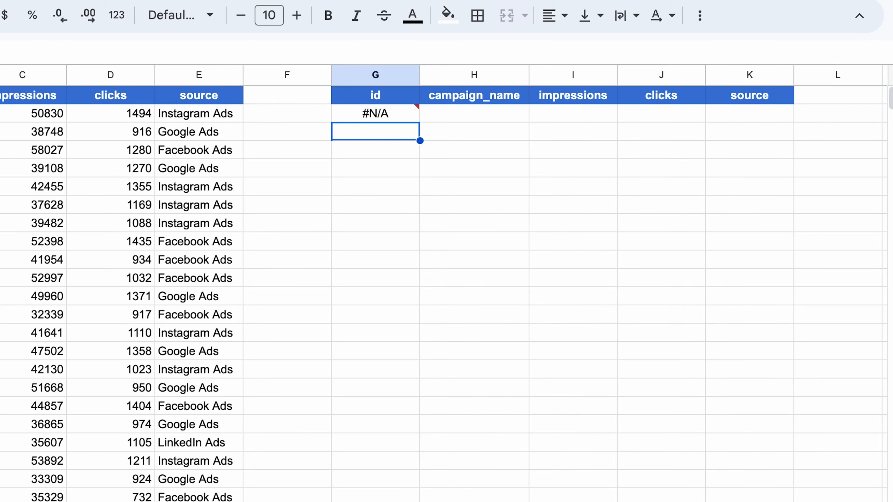
Change the formula in G2 to =SORT(A2:E31, 5, true, 1, false), sorting by source ascending and id descending
left_click(384, 110)
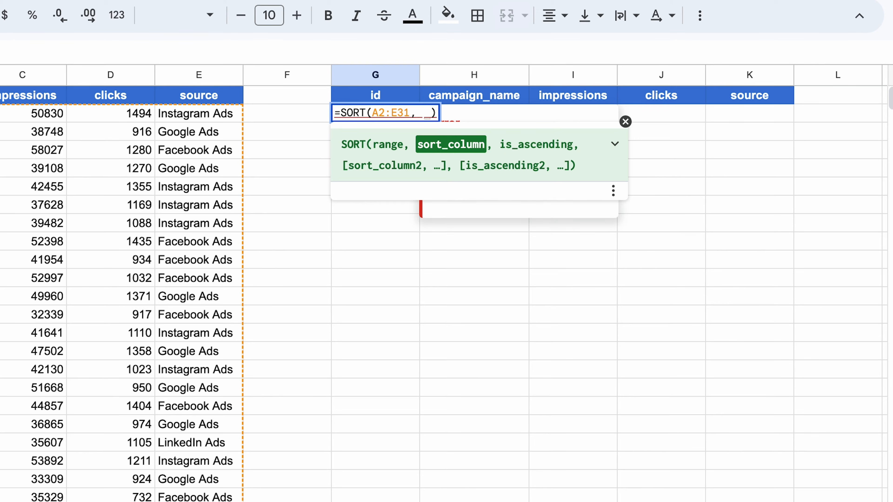
type("5, ")
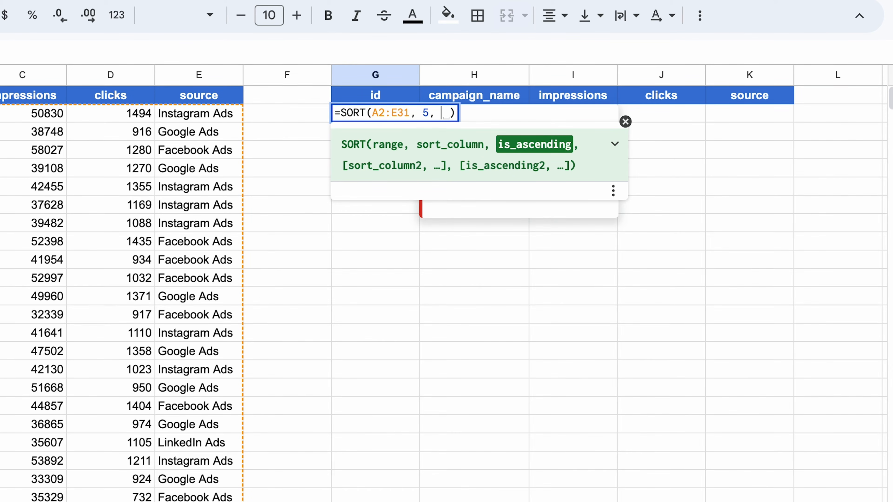
type("true, ")
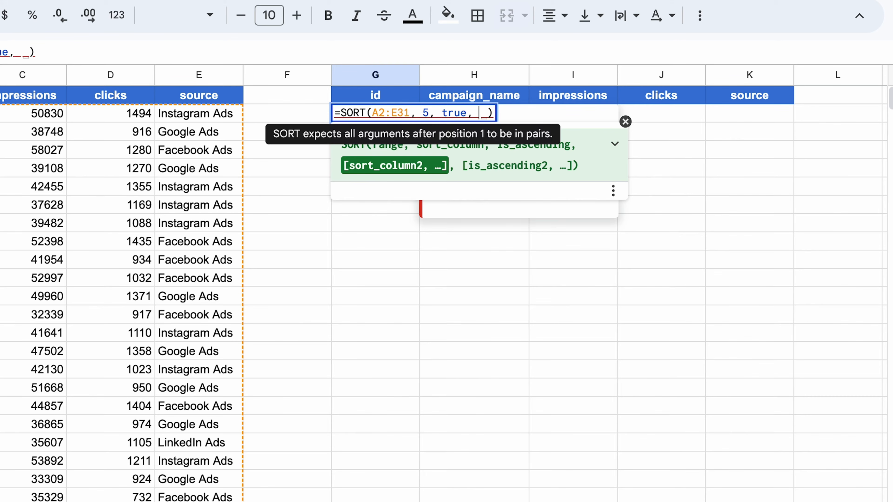
type("1, false")
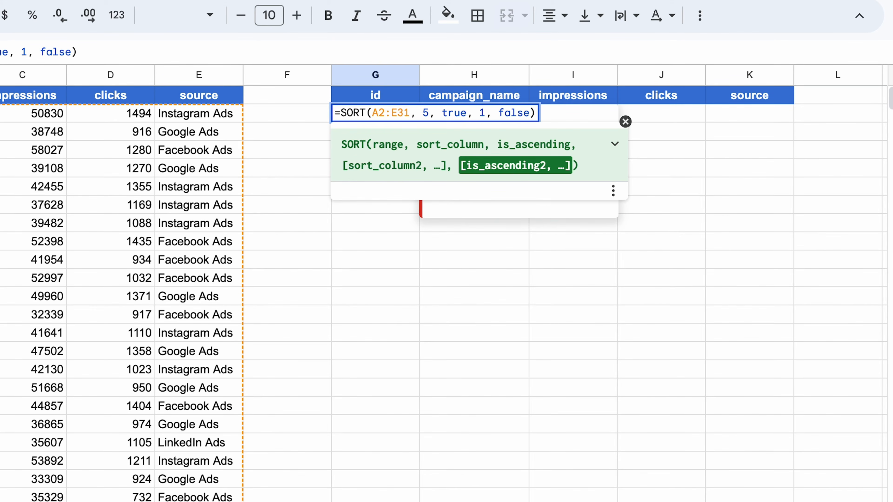
key("Return")
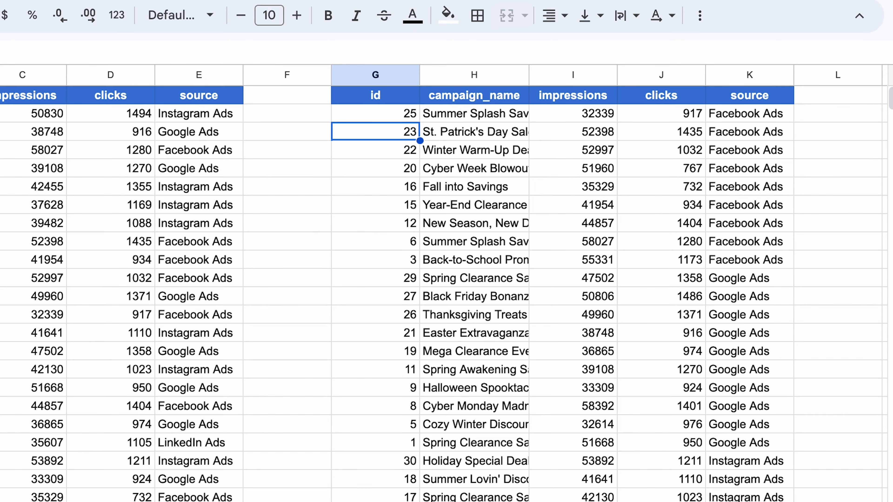
Limit the data range in G2's SORT formula to A2:E6
key("Up")
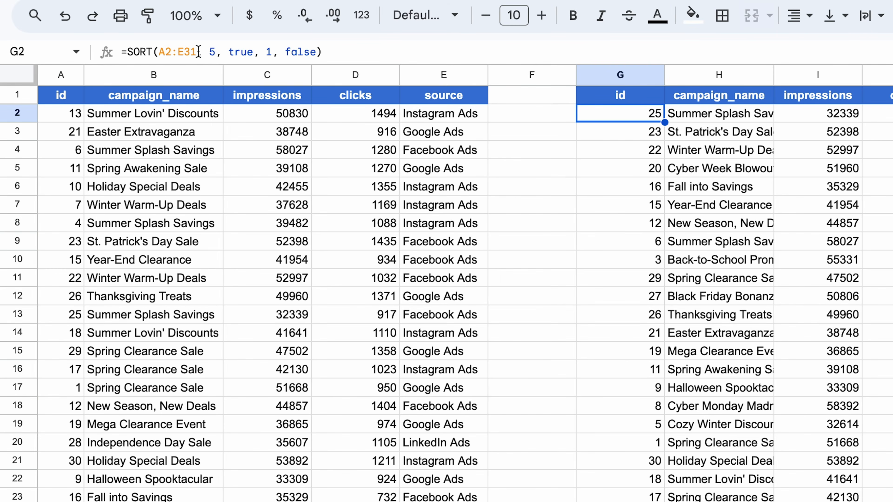
left_click(198, 51)
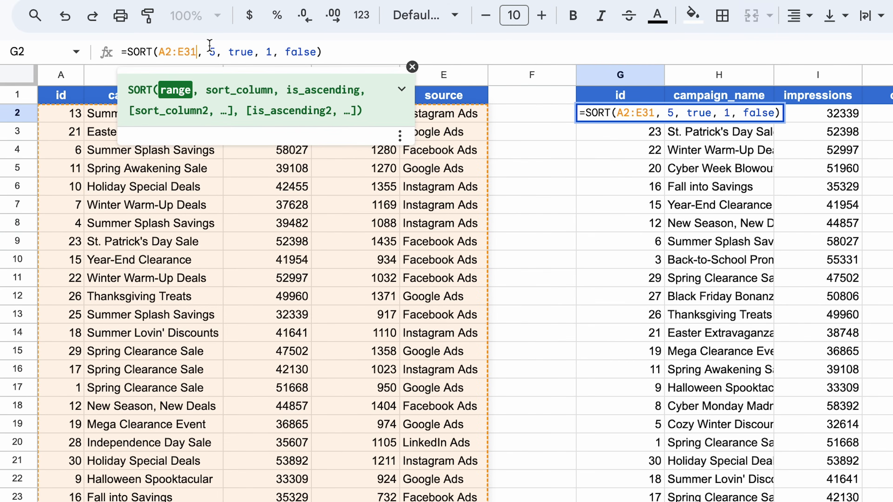
key("BackSpace")
key("BackSpace")
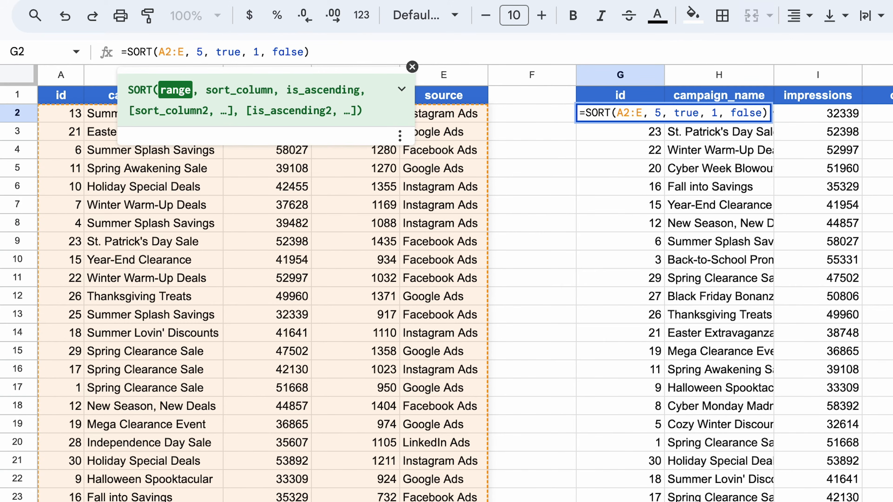
type("6")
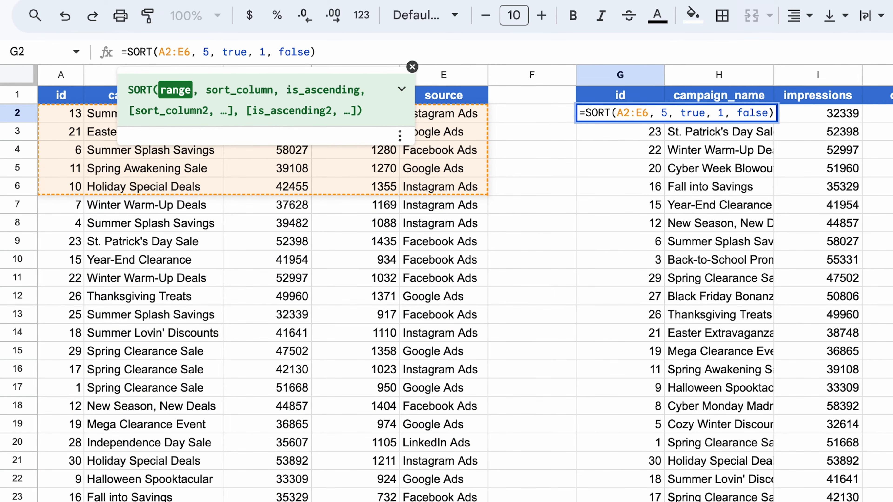
key("Return")
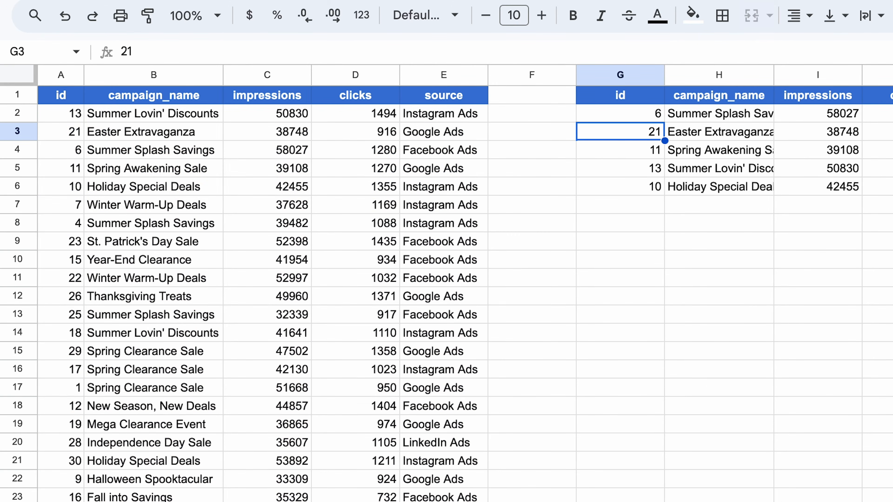
key("Up")
Enter =GOOGLEFINANCE("NASDAQ:GOOGL", "price", TODAY()-30, TODAY()) in cell G11
left_click(394, 285)
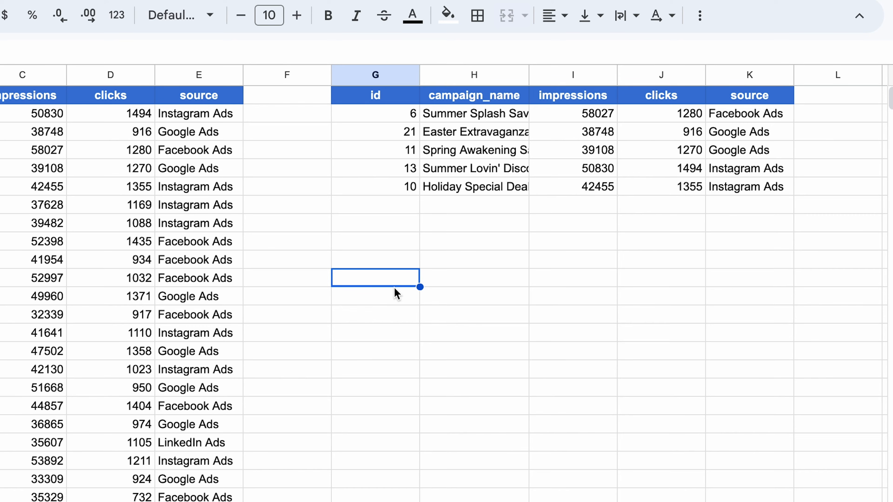
type("=GOOGLEFINANCE(\"NASDA")
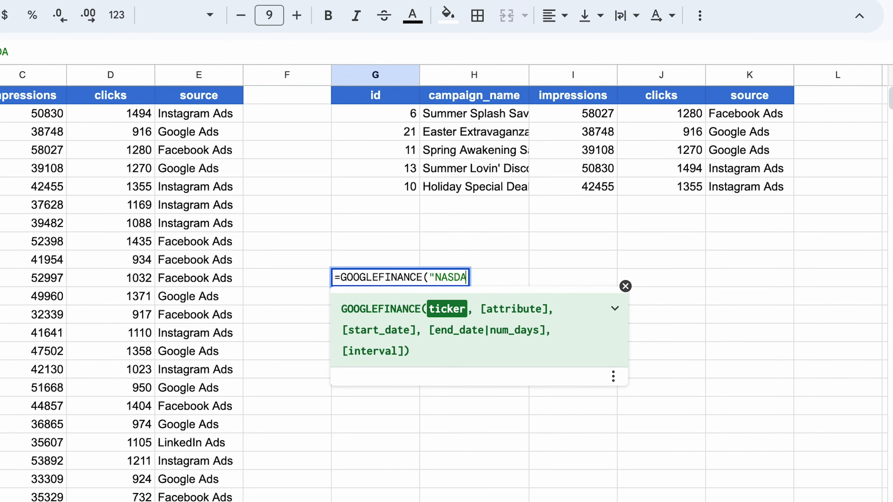
type("Q:GOOGL\"")
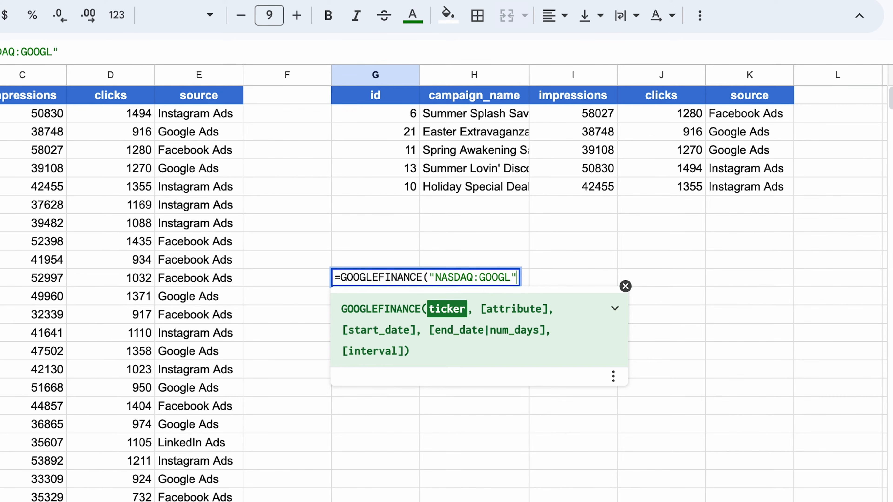
type(", \"price\", TODAY()-30, TODAY(")
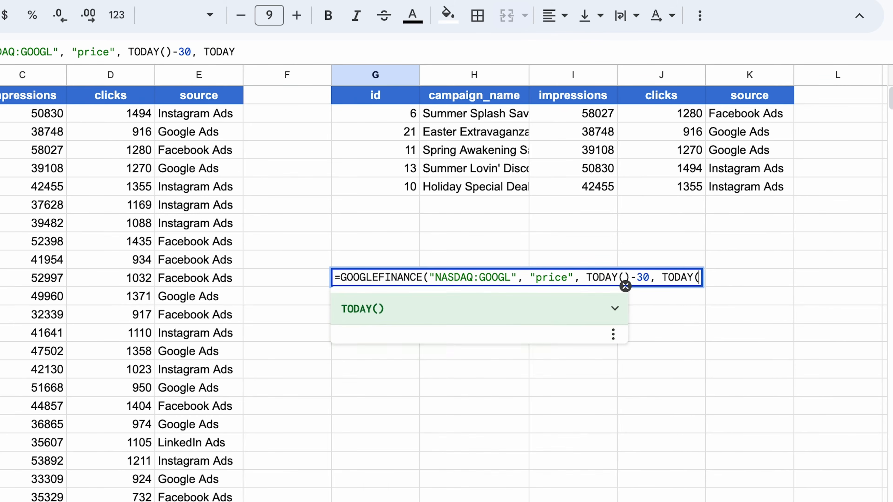
type(")")
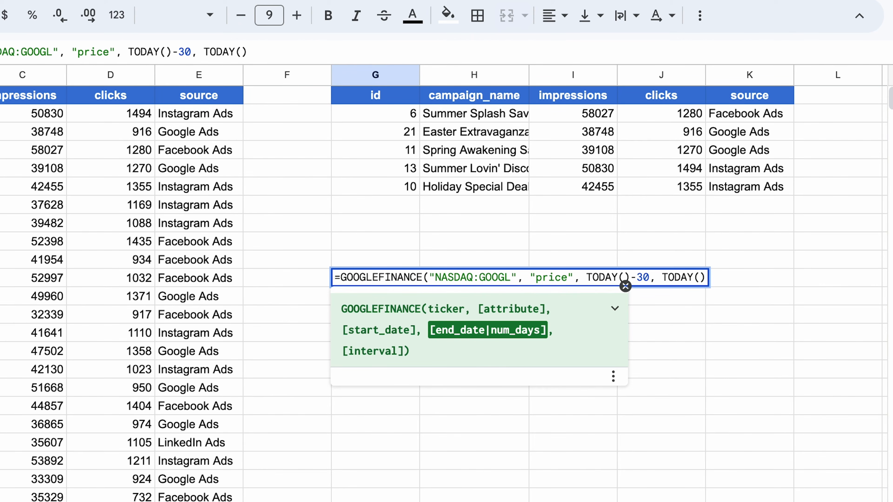
type(")")
key("Return")
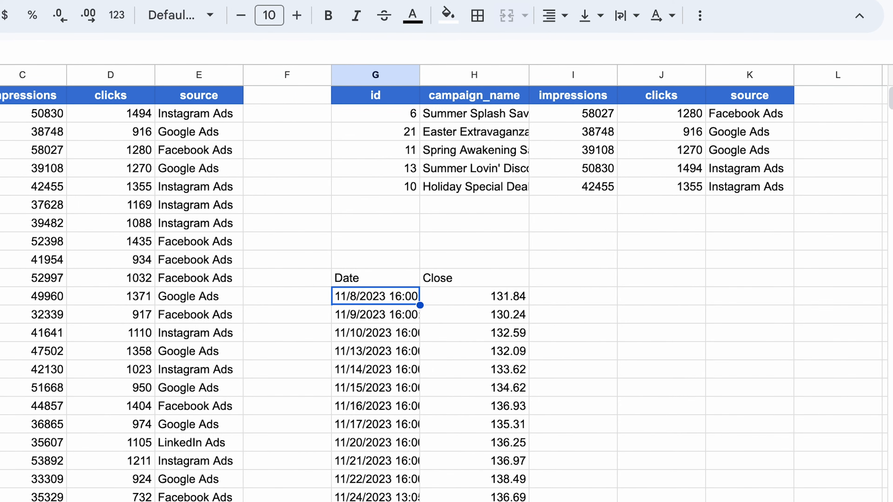
Wrap the GOOGLEFINANCE formula in G11 in a SORT function using column 2 and false for descending order
left_click(393, 283)
left_click(130, 54)
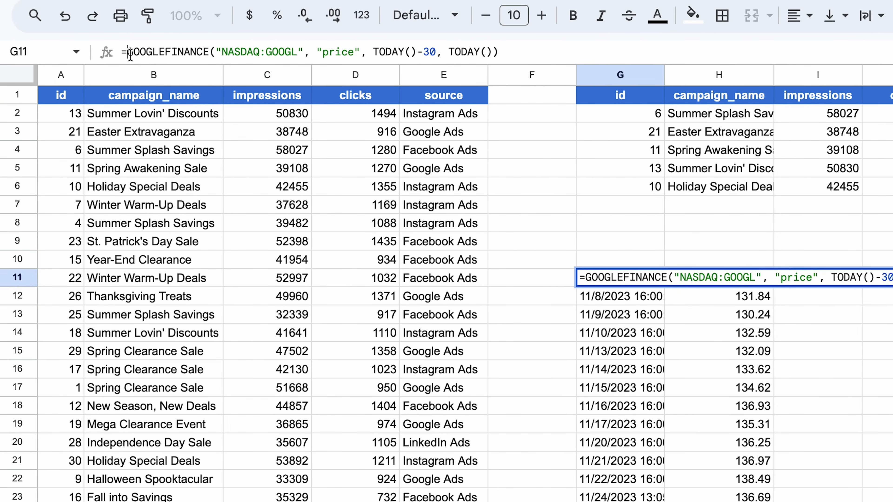
type("SORT(GOOGLEFINANCE(\"NASDAQ:GOOGL\", \"price\", TODAY()-30, TODAY(")
left_click(553, 55)
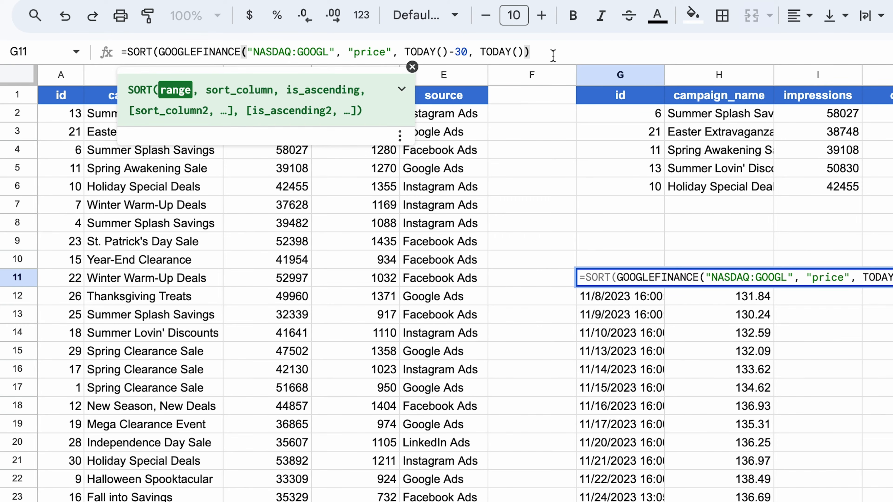
type(", 2, ")
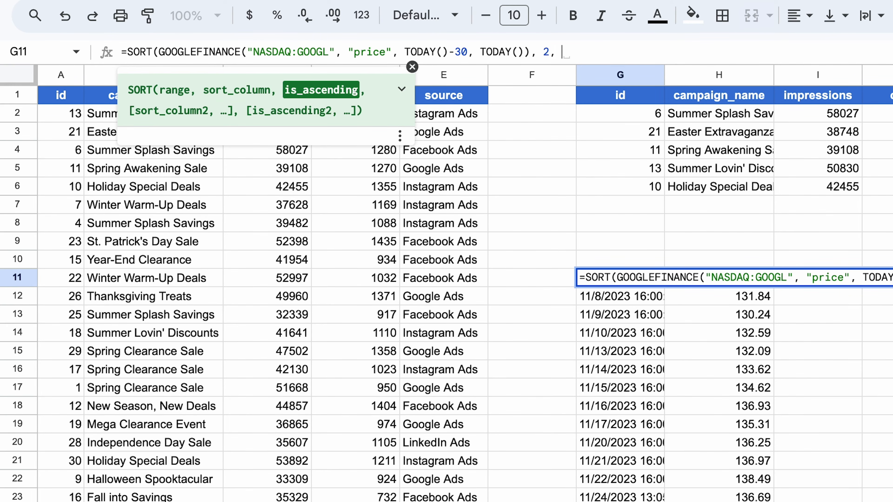
type("false")
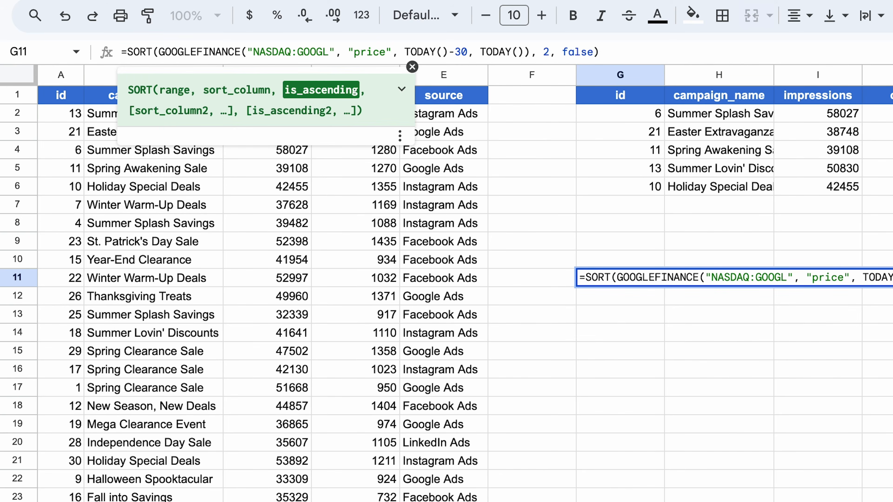
key("Return")
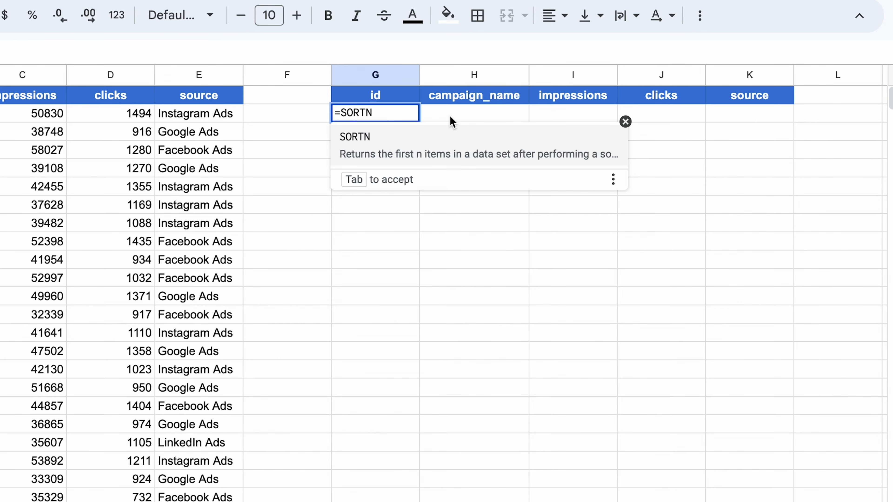
Complete the SORTN formula in G2 with range A2:E, 5 rows, ties mode 0, sort column 4 and false for descending order
type("(")
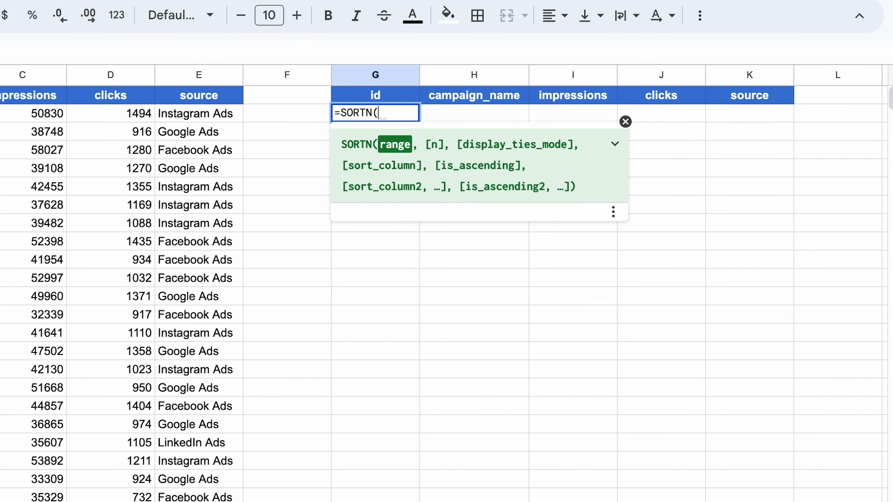
type("A2:E")
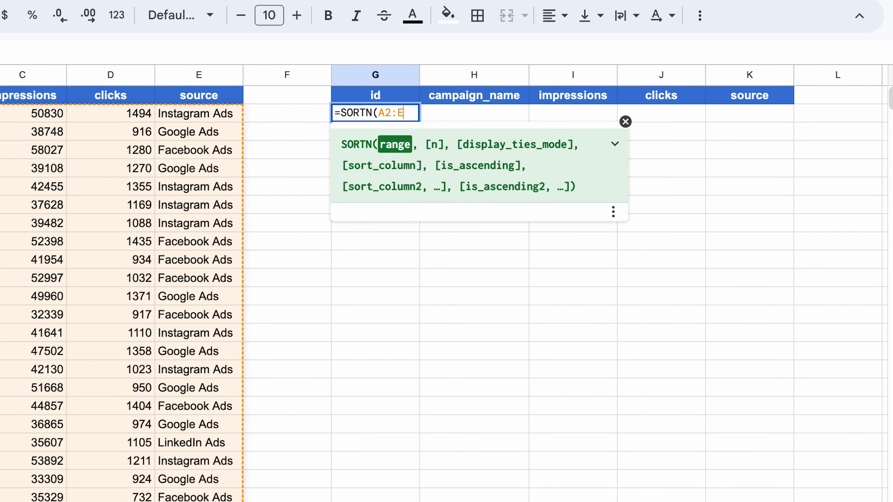
type(",")
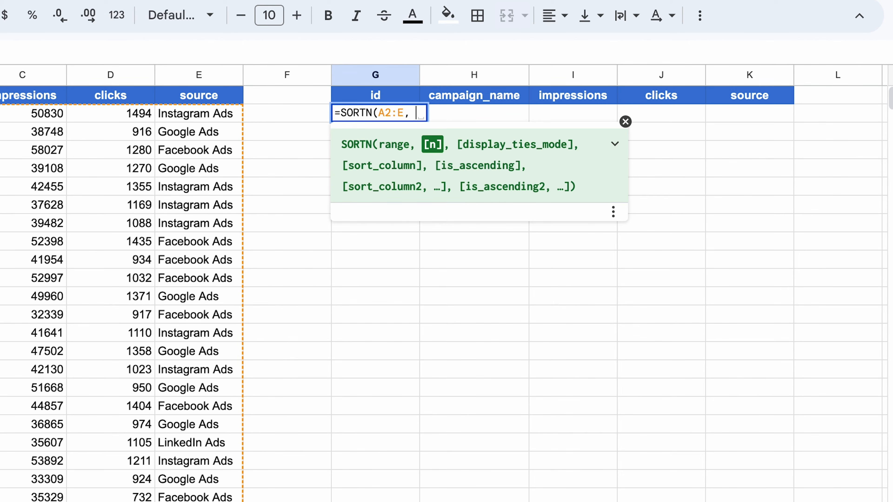
type("5,")
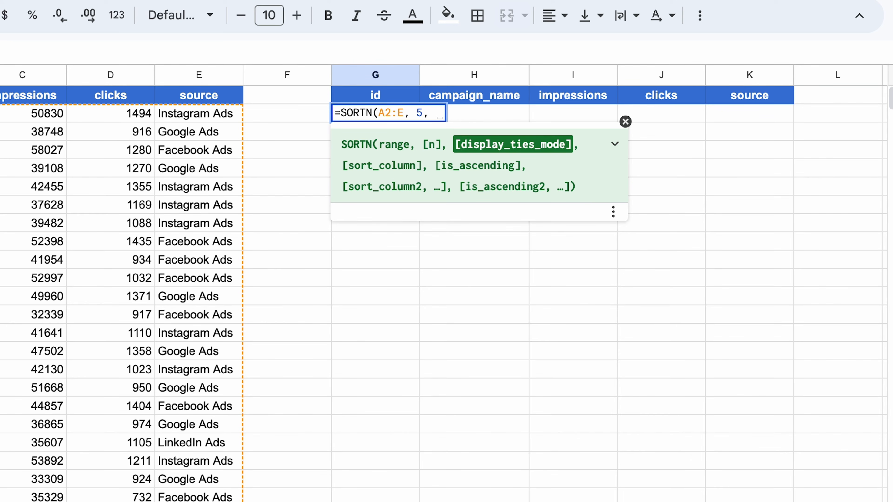
type("0,")
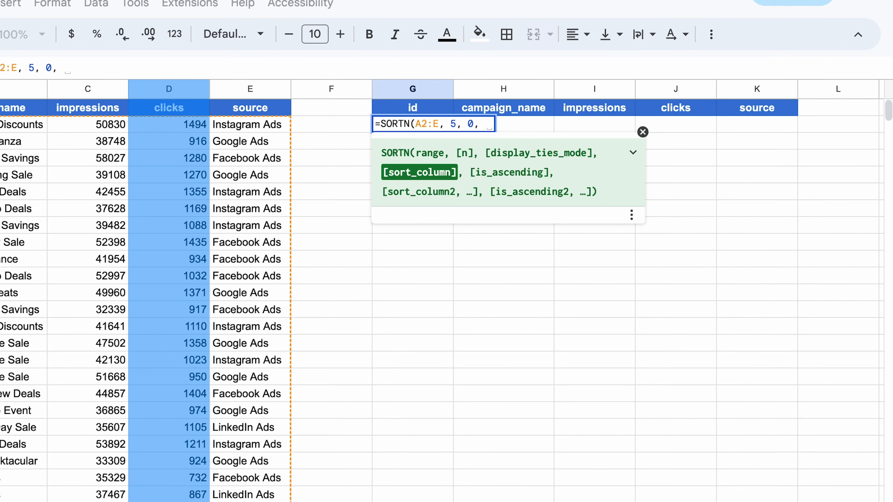
type("4, false")
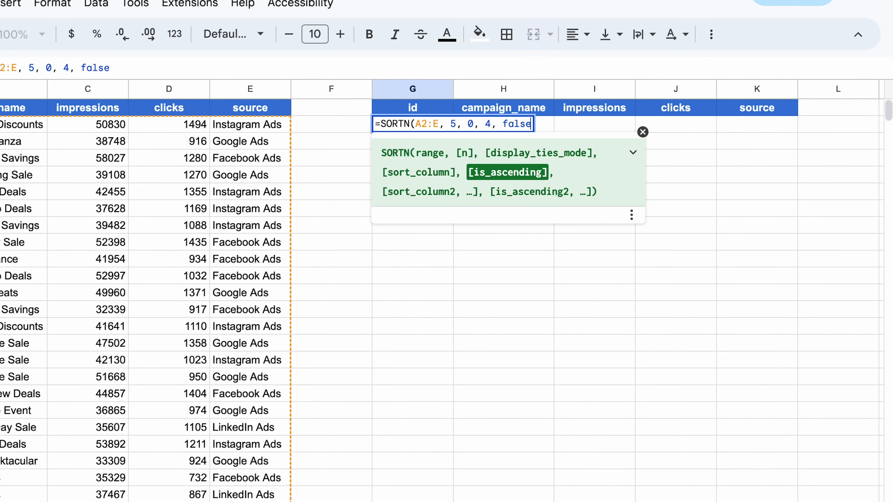
key("Return")
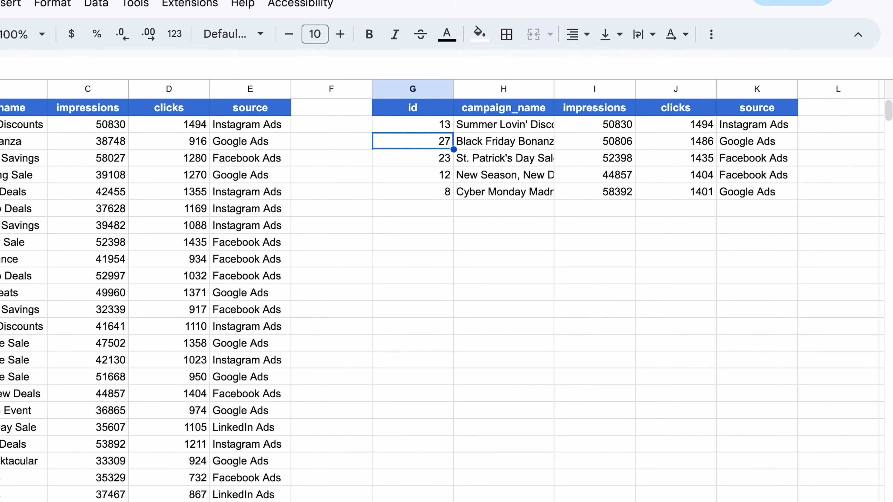
left_click(438, 127)
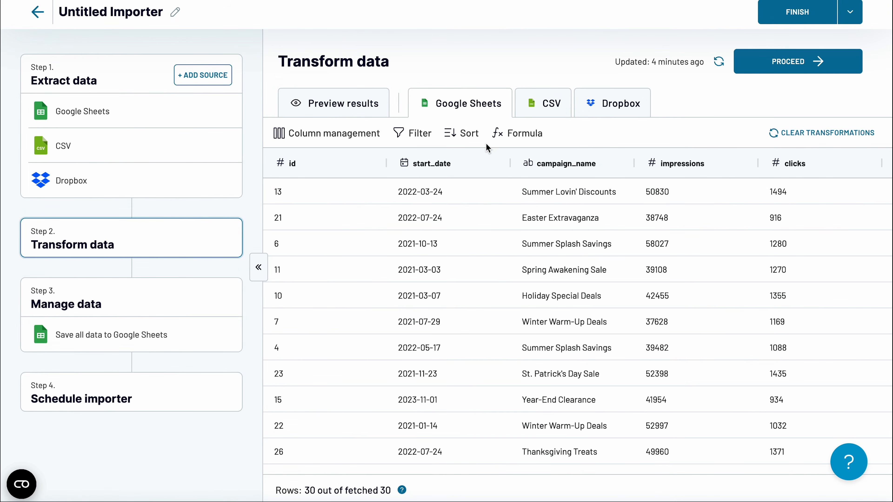
In the Untitled Importer, sort the Google Sheets source by impressions ascending and check its column management options
left_click(461, 133)
left_click(487, 185)
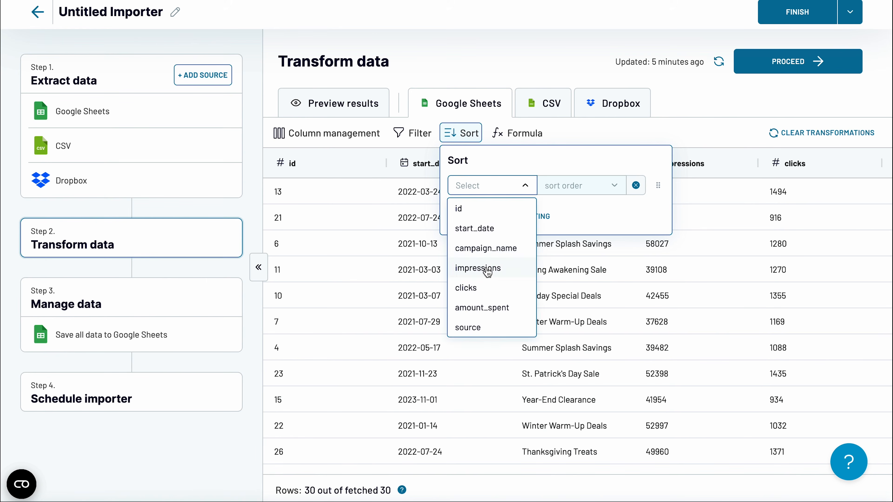
left_click(487, 271)
left_click(575, 143)
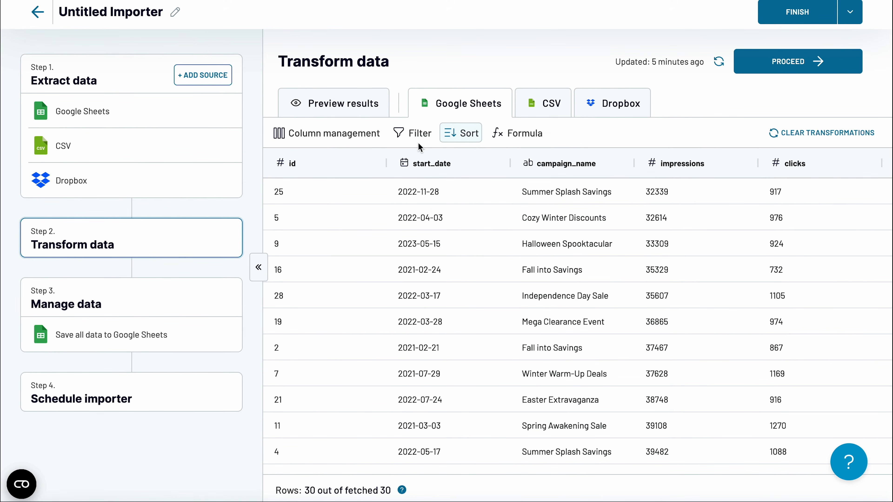
left_click(364, 134)
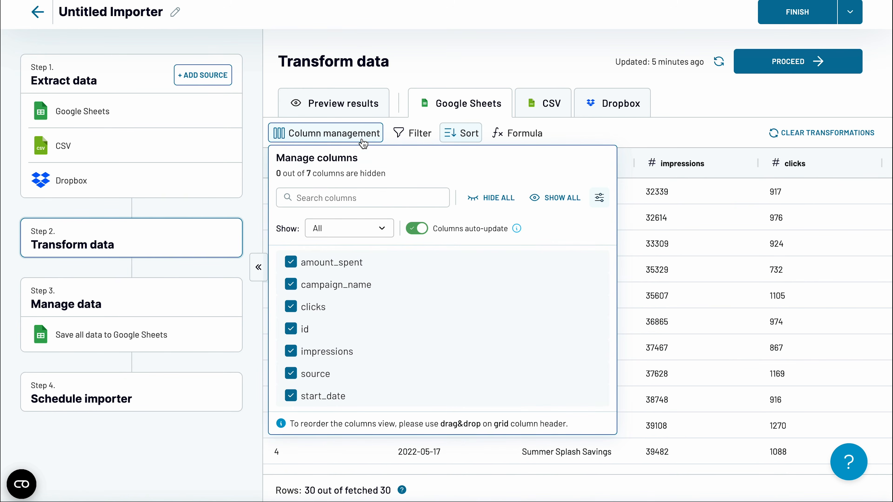
left_click(364, 143)
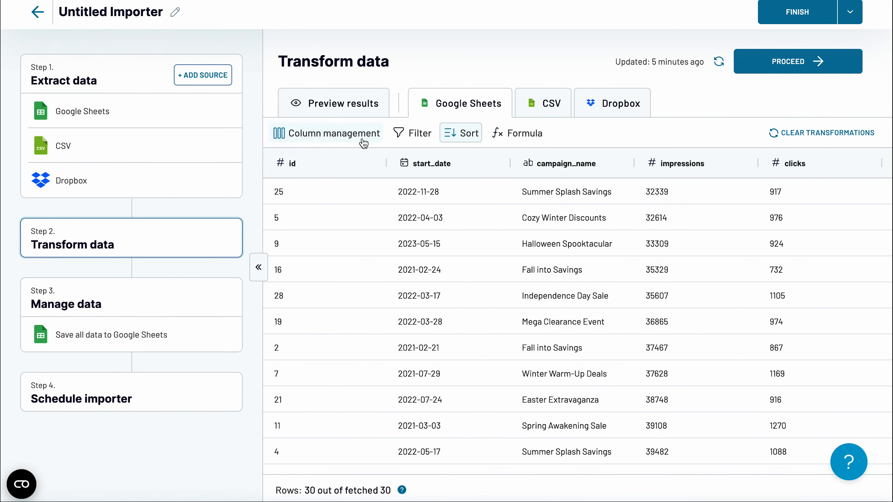
Add a formula column named ctr to the Google Sheets source, calculated as clicks/impressions and shown as a percentage
left_click(531, 141)
left_click(546, 216)
type("ctr")
left_click(569, 298)
type("clicks")
key("Return")
type("/impressions")
key("Return")
left_click(553, 391)
left_click(553, 345)
left_click(786, 452)
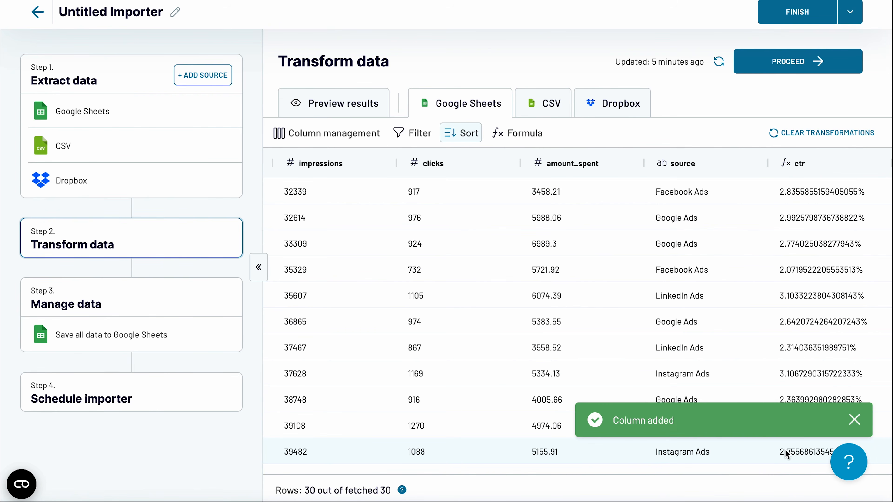